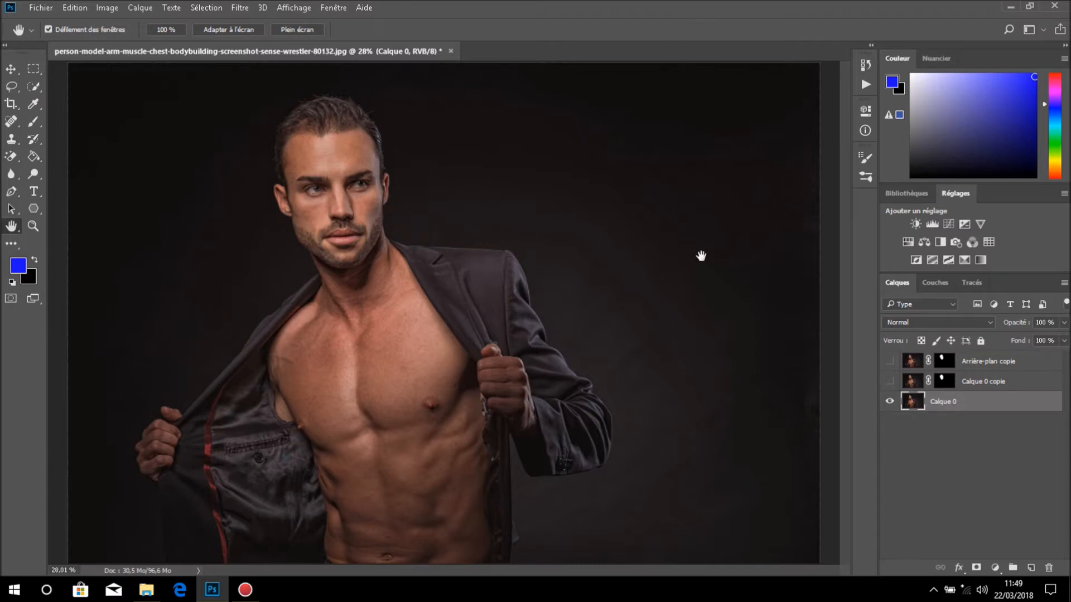
# - Show only the Arrière-plan copie layer and examine the rough edges of its head cutout around hair, ears and jaw
pyautogui.click(889, 361)
pyautogui.click(890, 402)
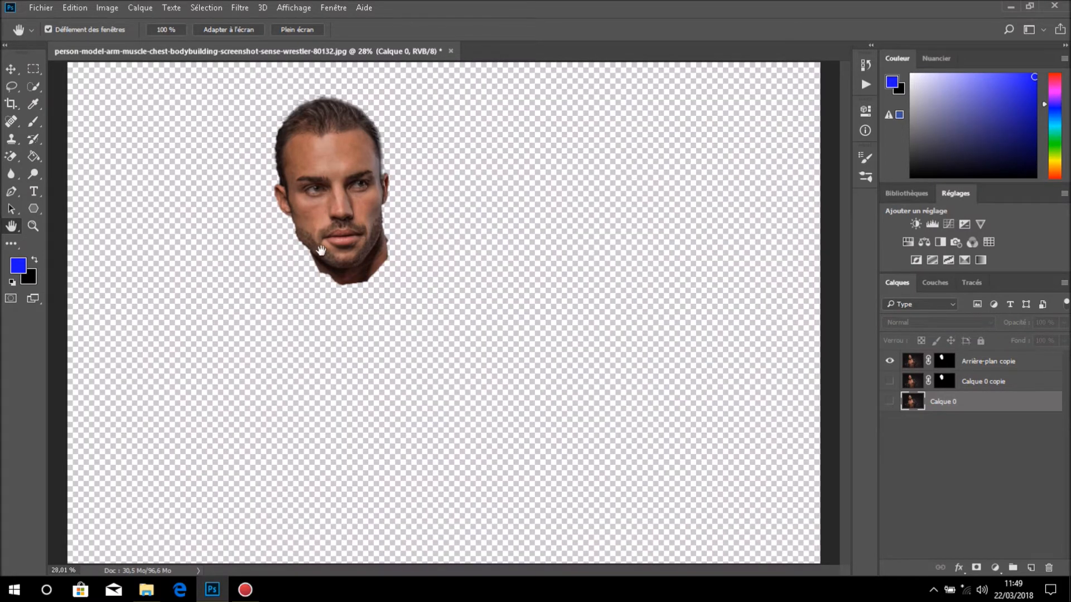
pyautogui.scroll(3, 321, 251)
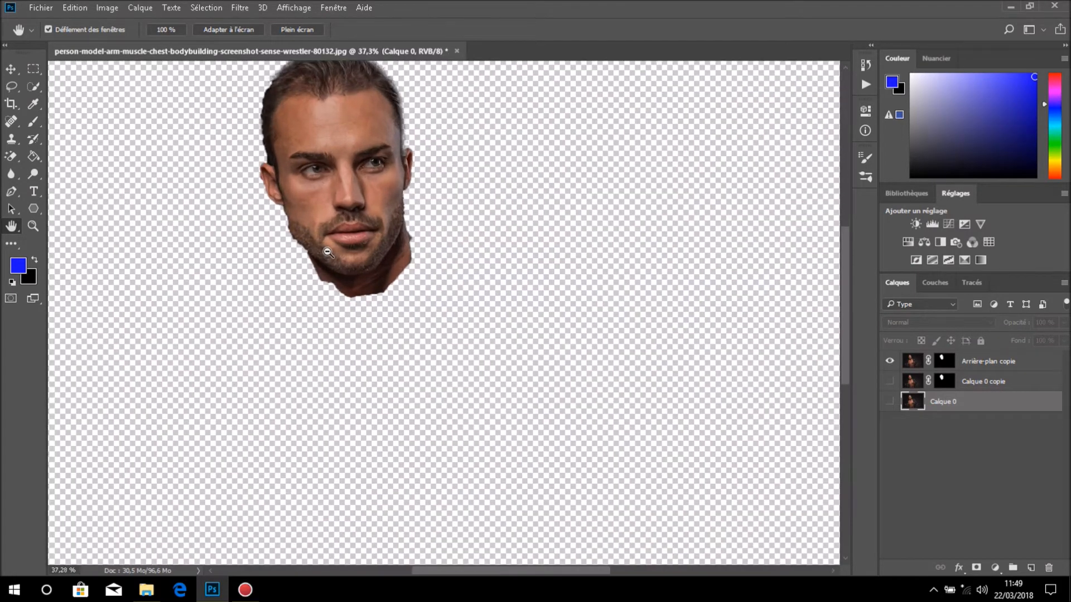
pyautogui.scroll(1, 309, 216)
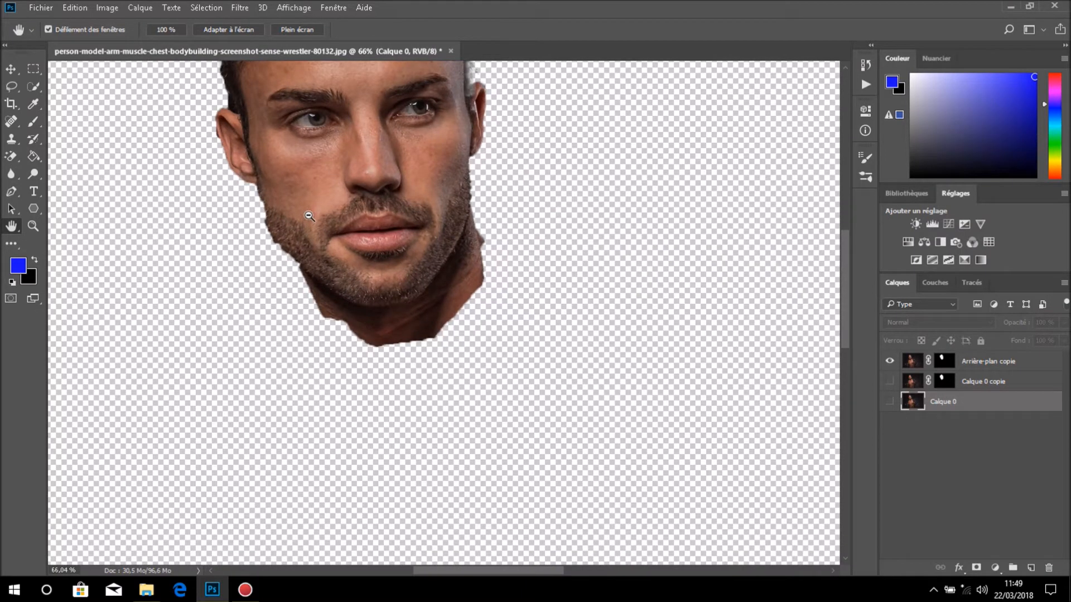
pyautogui.scroll(-2, 309, 217)
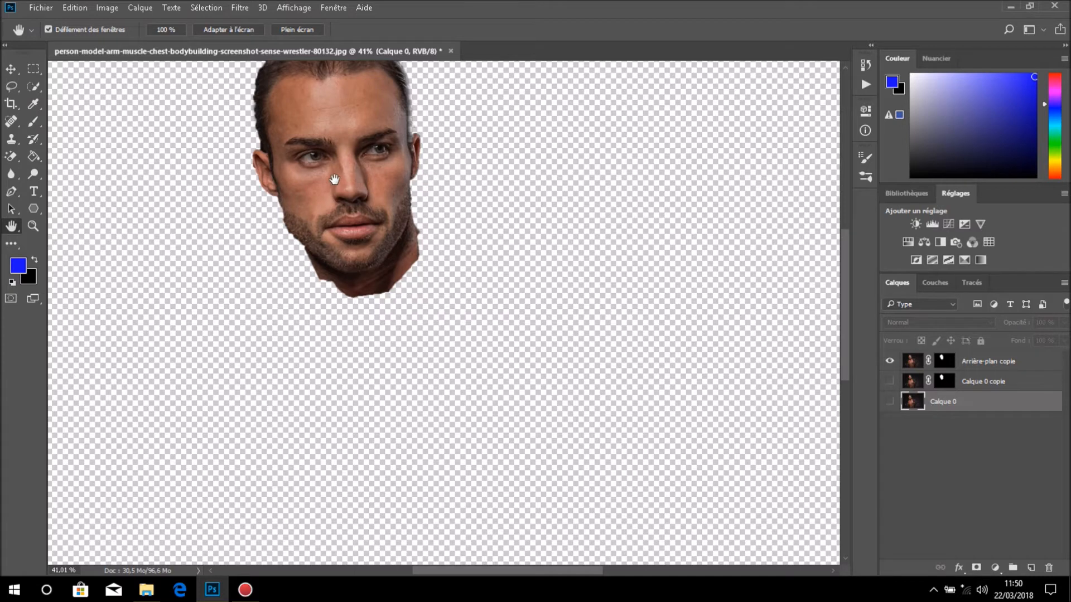
pyautogui.scroll(3, 335, 179)
pyautogui.moveTo(350, 201); pyautogui.dragTo(373, 306)
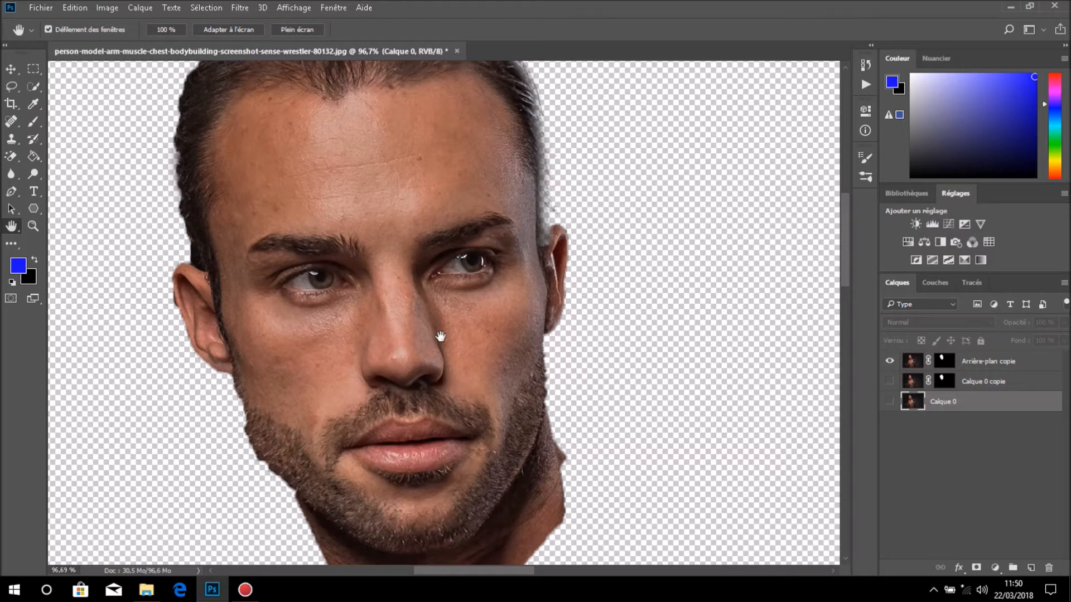
pyautogui.moveTo(311, 145); pyautogui.dragTo(360, 90)
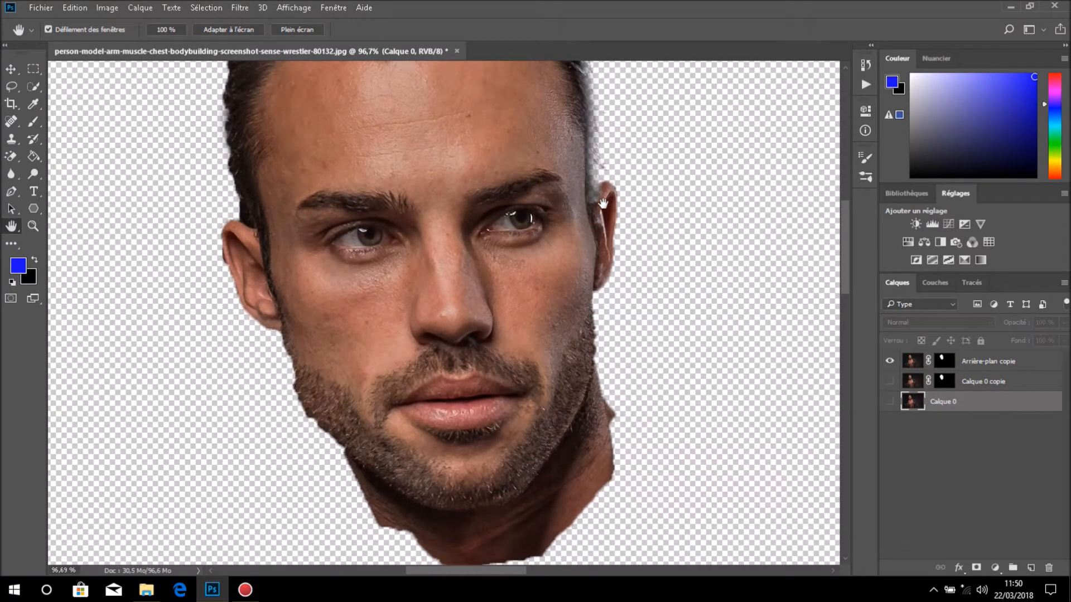
# - Show only the Calque 0 copie layer and examine its head cutout from the hair down to the neck
pyautogui.click(889, 361)
pyautogui.click(889, 382)
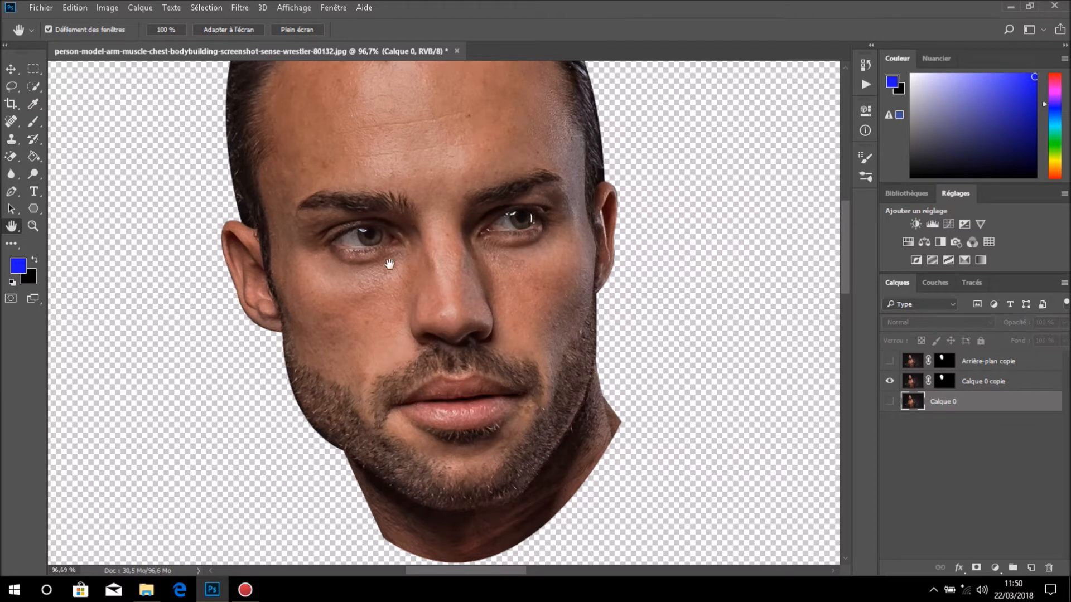
pyautogui.scroll(5, 480, 270)
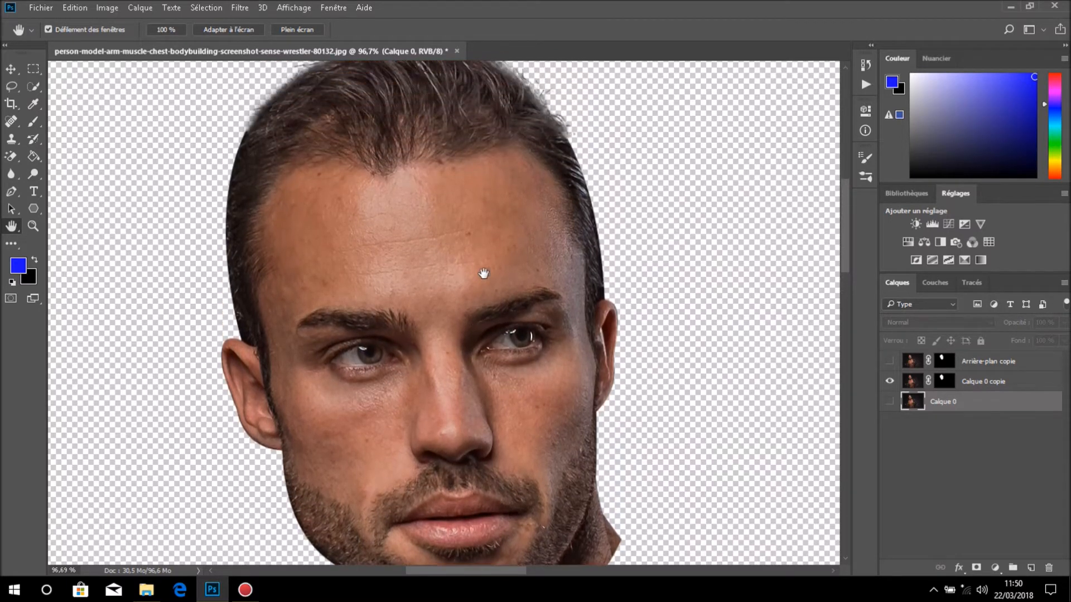
pyautogui.scroll(2, 483, 273)
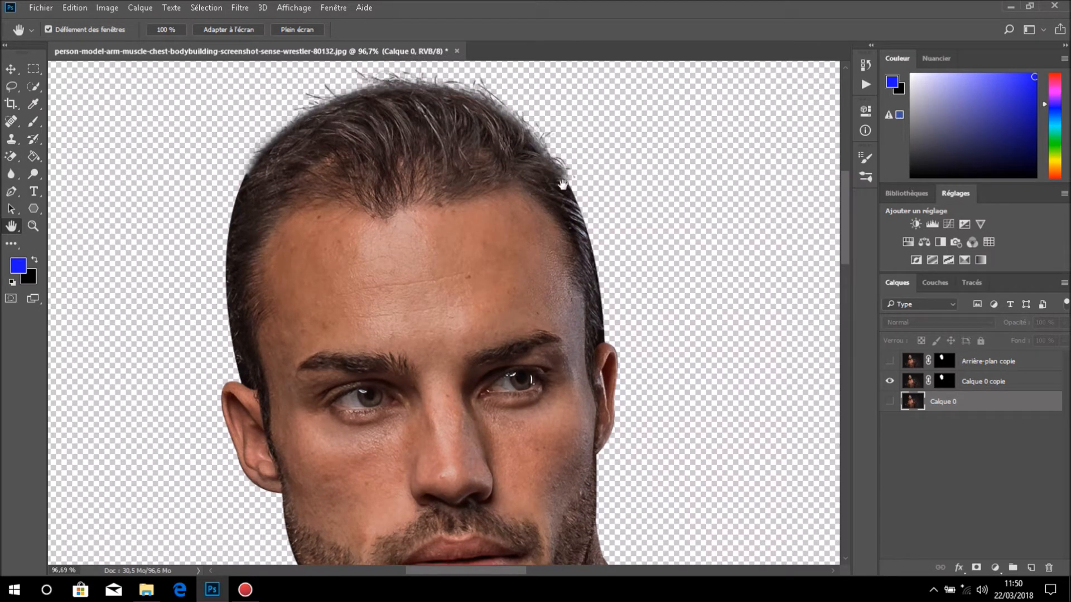
pyautogui.scroll(-5, 612, 302)
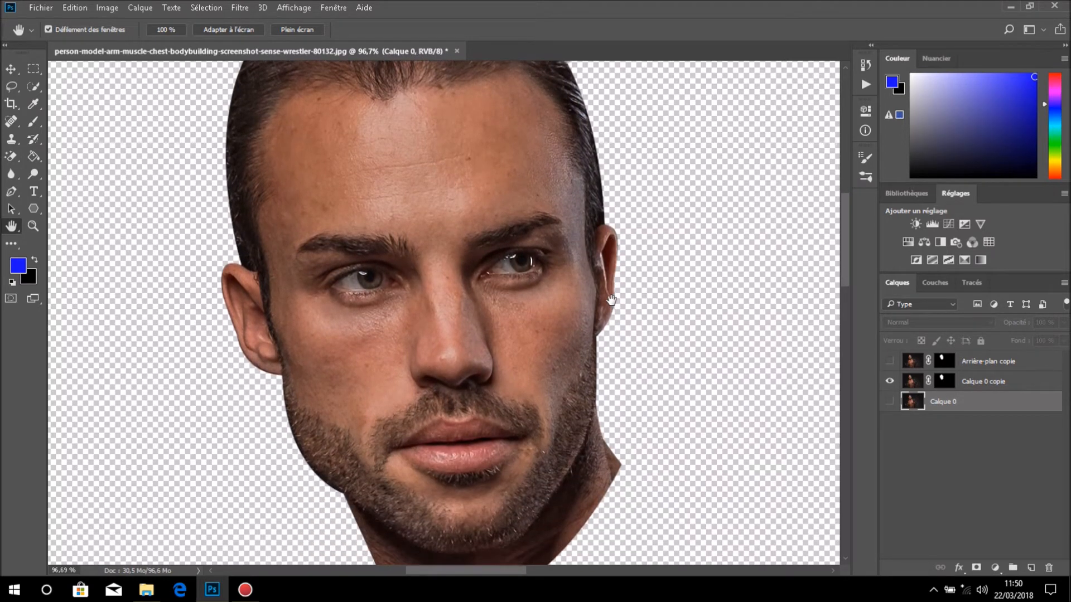
pyautogui.scroll(-2, 611, 300)
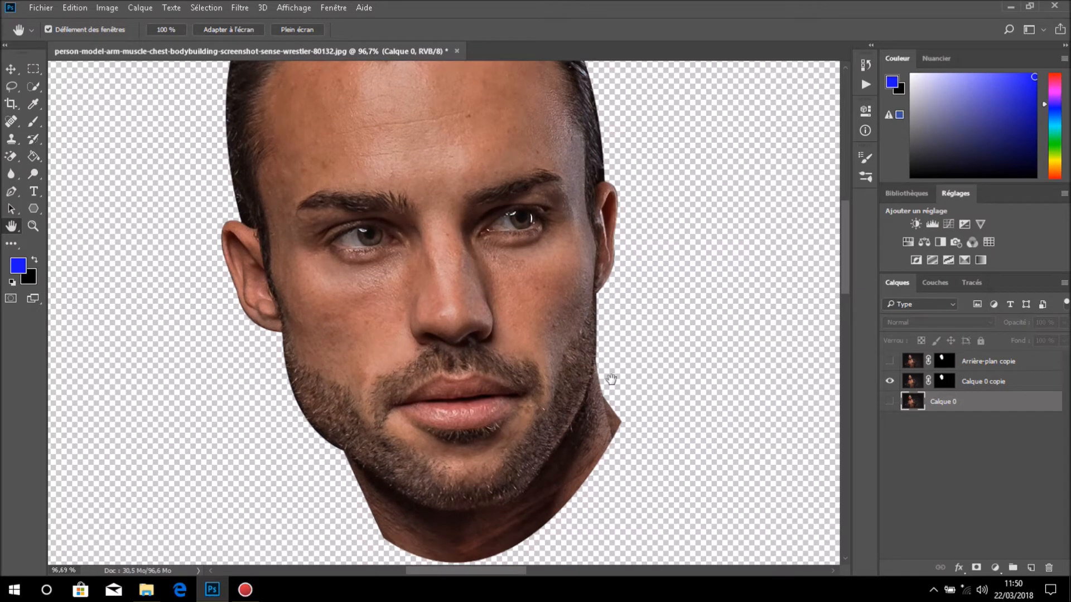
# - Briefly overlay the Arrière-plan copie cutout for comparison, and finish with only the Calque 0 layer visible
pyautogui.click(889, 362)
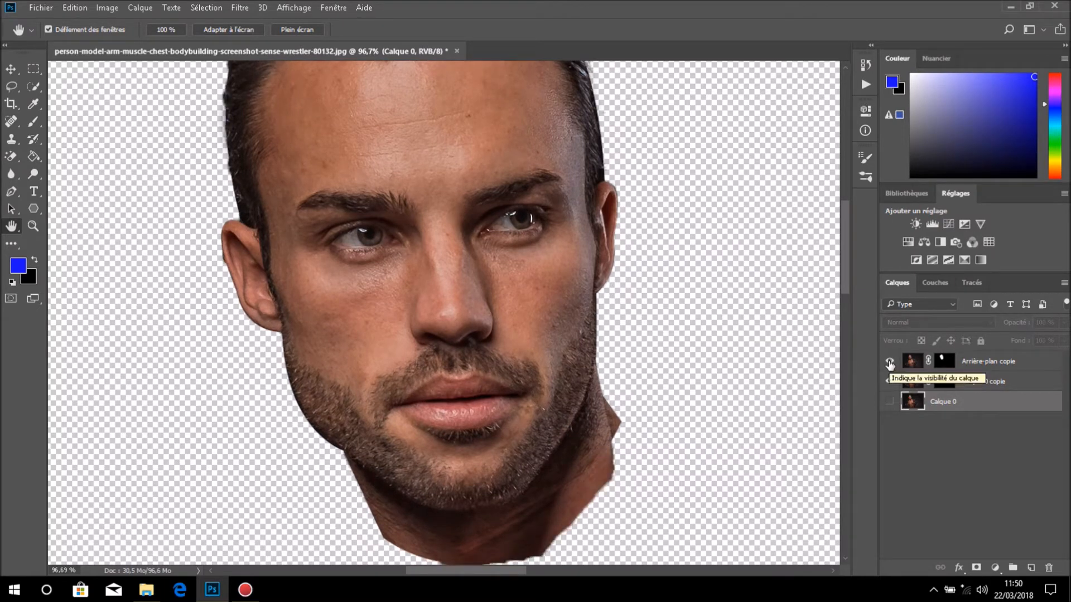
pyautogui.click(889, 362)
pyautogui.click(890, 382)
pyautogui.click(890, 401)
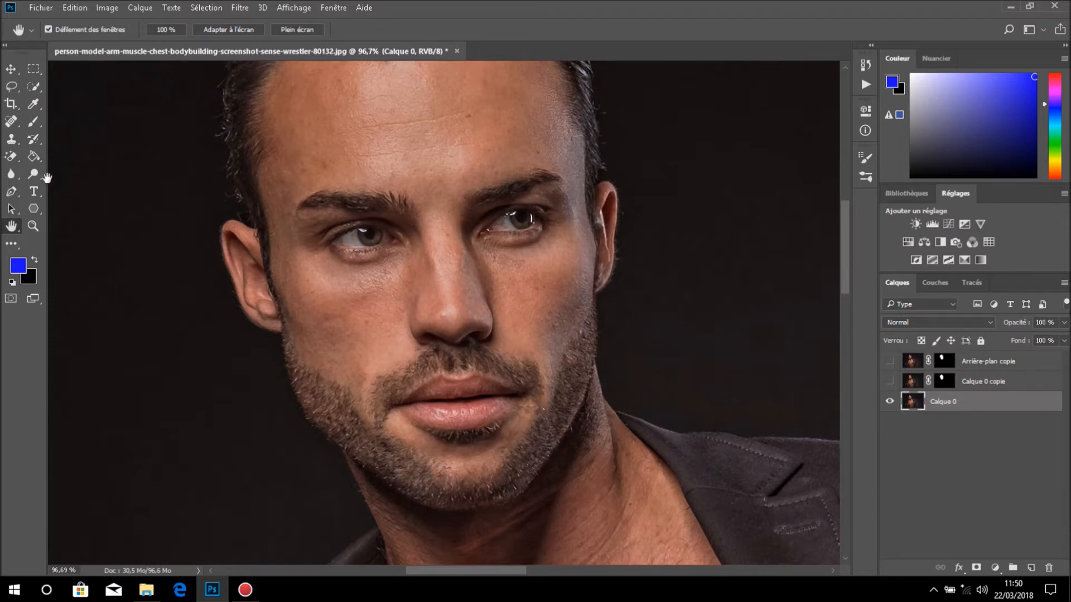
# - Start a Pen tool path on Calque 0 where the man's left neck edge meets the jacket collar
pyautogui.click(13, 190)
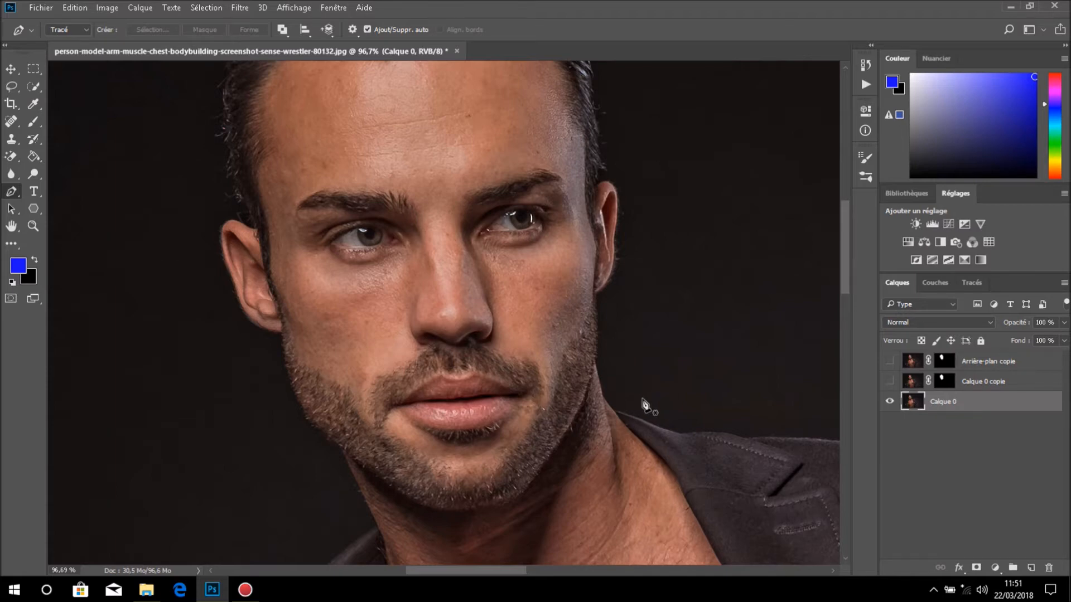
pyautogui.scroll(-3, 644, 403)
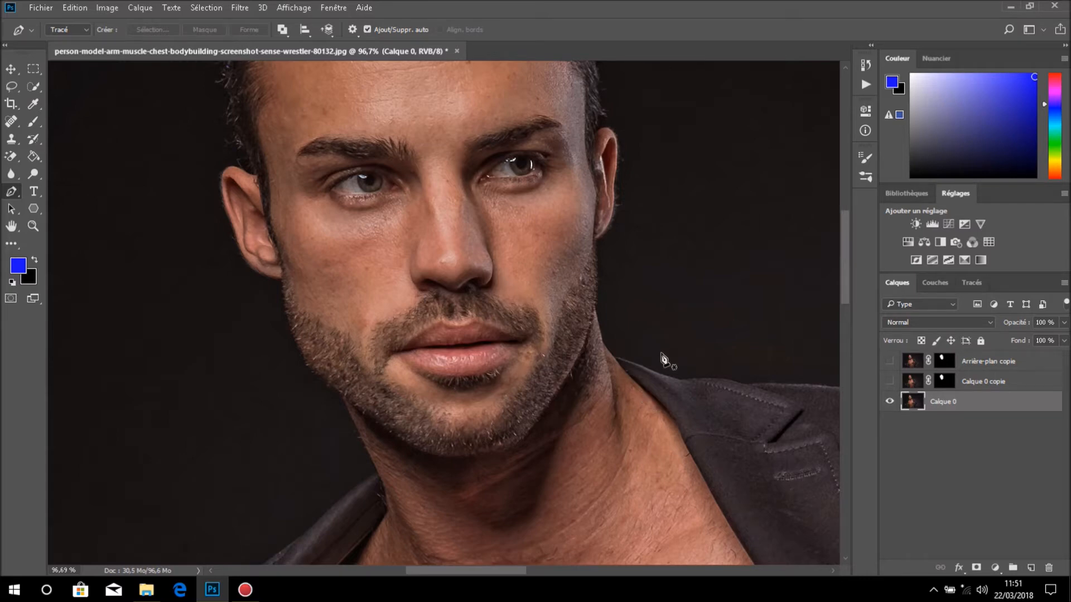
pyautogui.scroll(4, 652, 352)
pyautogui.scroll(-6, 655, 351)
pyautogui.scroll(5, 660, 348)
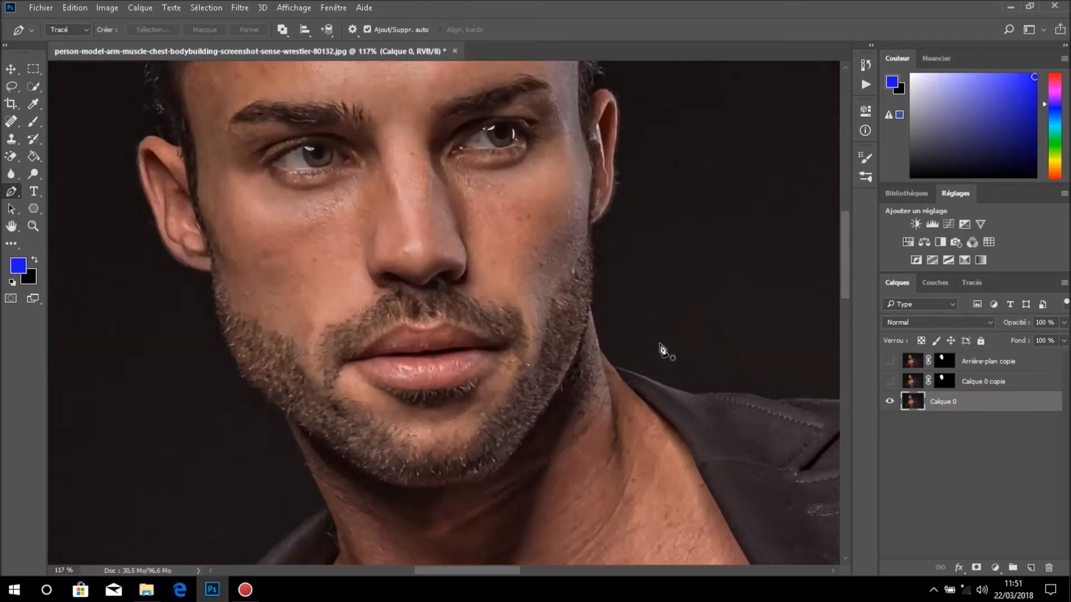
pyautogui.scroll(-4, 665, 341)
pyautogui.scroll(2, 670, 344)
pyautogui.scroll(-4, 672, 342)
pyautogui.scroll(4, 674, 342)
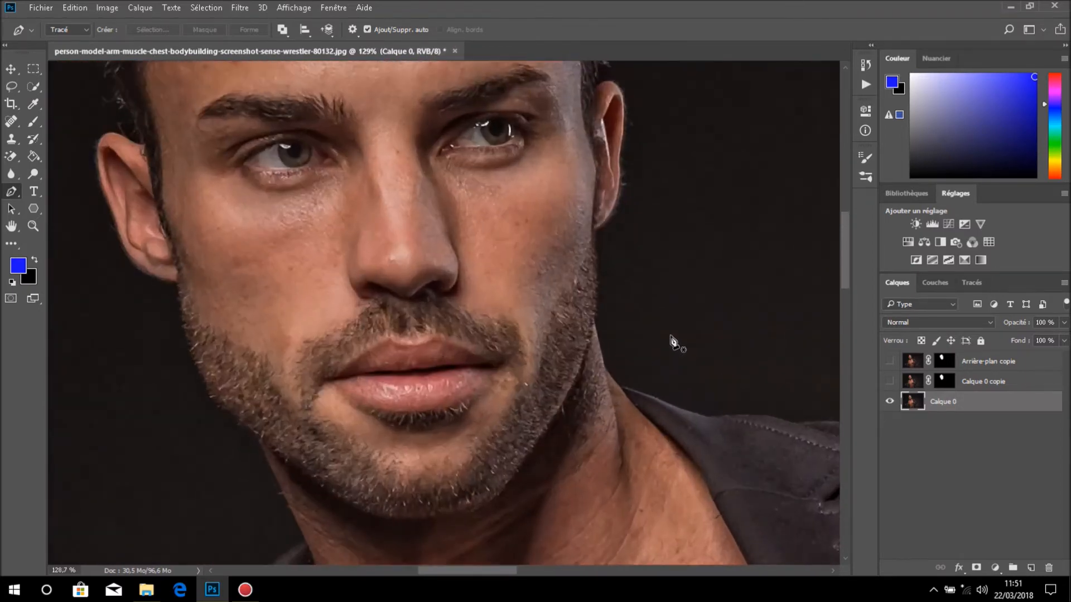
pyautogui.scroll(-2, 674, 342)
pyautogui.scroll(3, 674, 341)
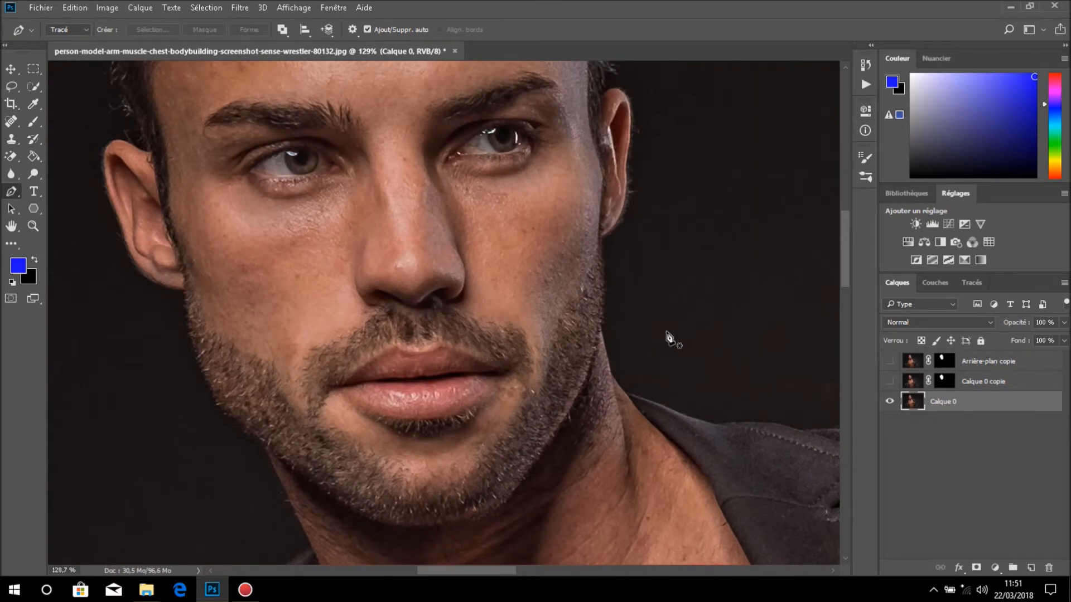
pyautogui.moveTo(676, 310); pyautogui.dragTo(709, 263)
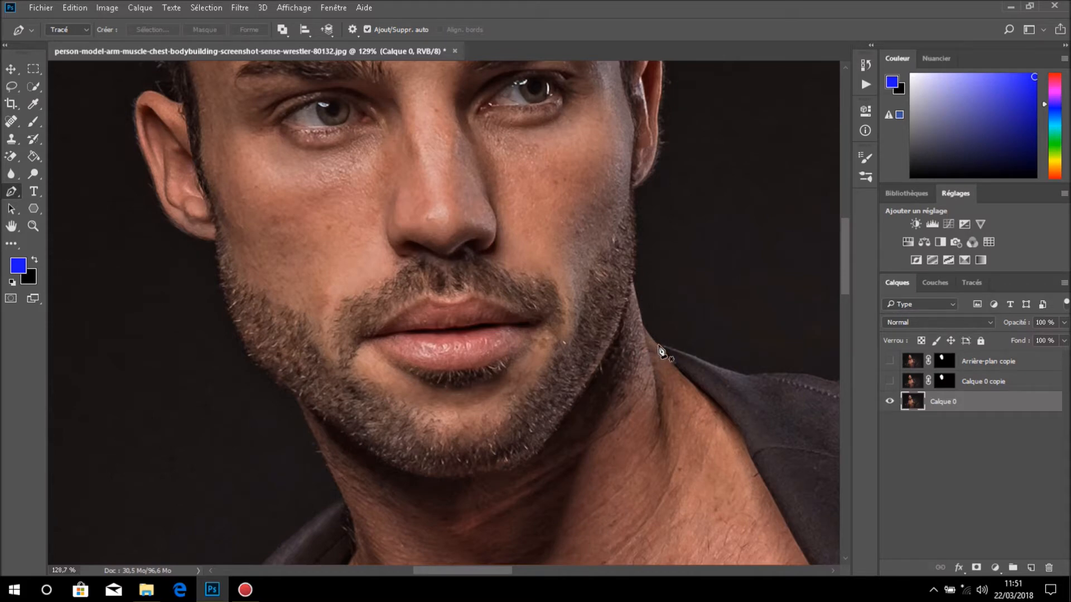
pyautogui.click(658, 345)
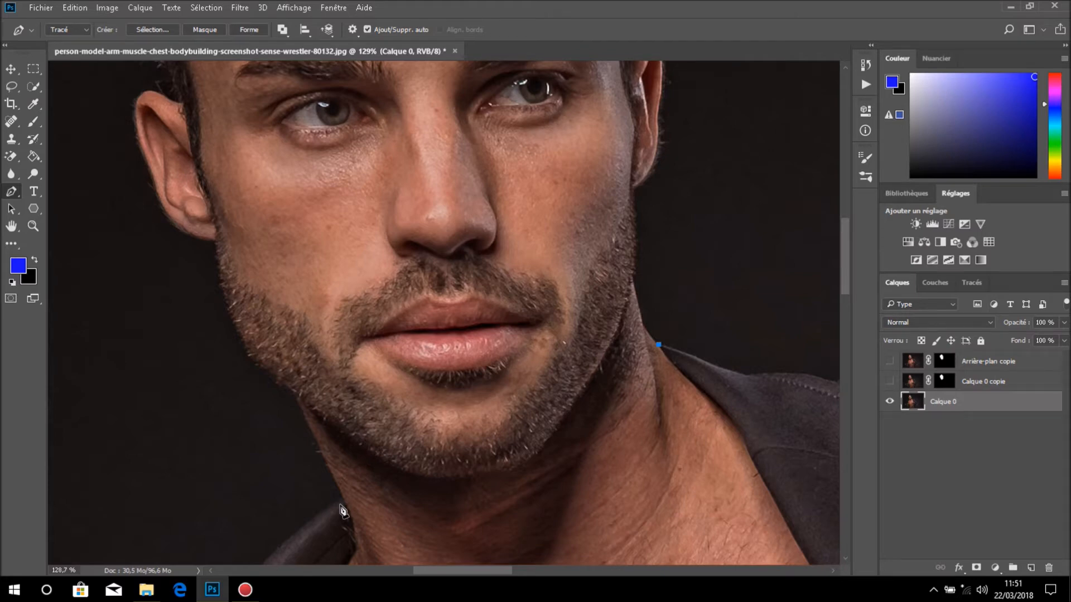
# - Add a smooth anchor where the opposite neck edge meets the collar, and nudge it precisely onto the skin's edge
pyautogui.click(341, 506)
pyautogui.moveTo(342, 506); pyautogui.dragTo(323, 490)
pyautogui.click(637, 357)
pyautogui.scroll(3, 346, 513)
pyautogui.scroll(2, 346, 513)
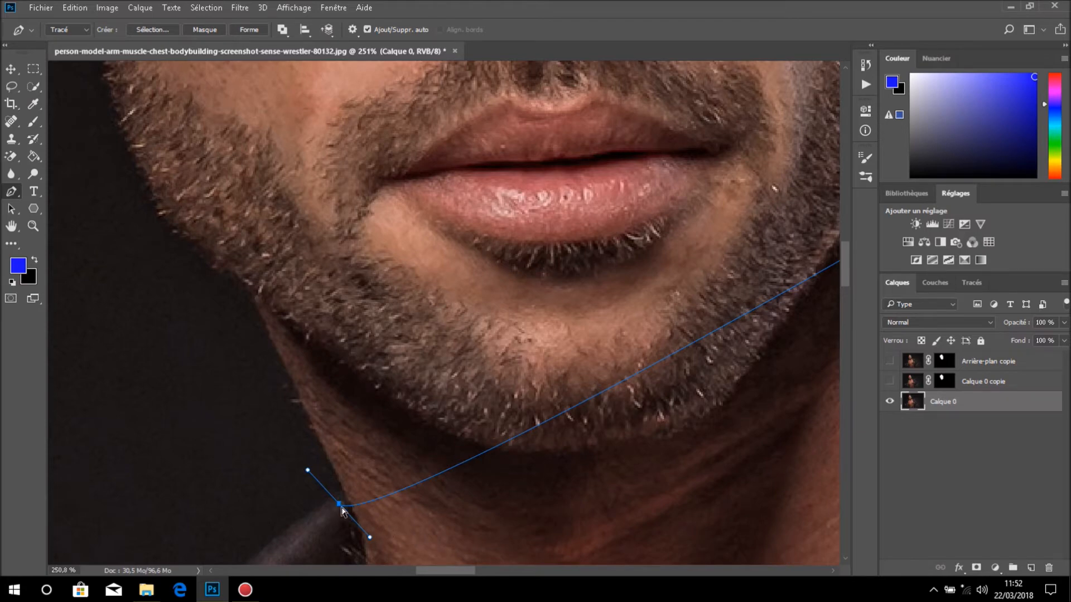
pyautogui.moveTo(341, 508)
pyautogui.mouseDown()
pyautogui.moveTo(351, 509)
pyautogui.moveTo(346, 501)
pyautogui.mouseUp()
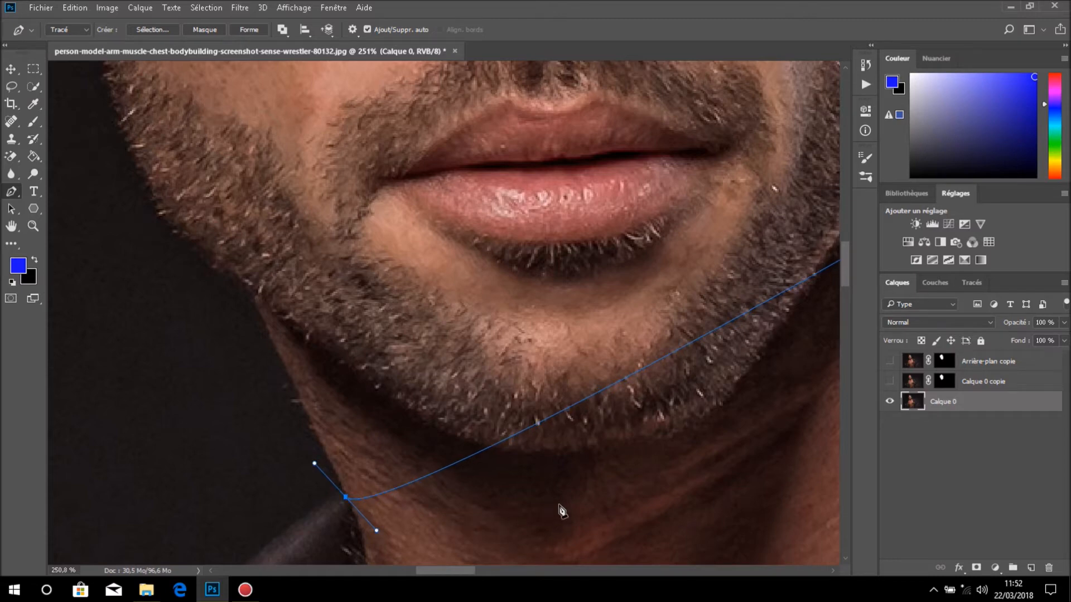
# - Adjust the second anchor's direction handles so the path curves across the neck well below the bearded chin
pyautogui.scroll(-2, 560, 510)
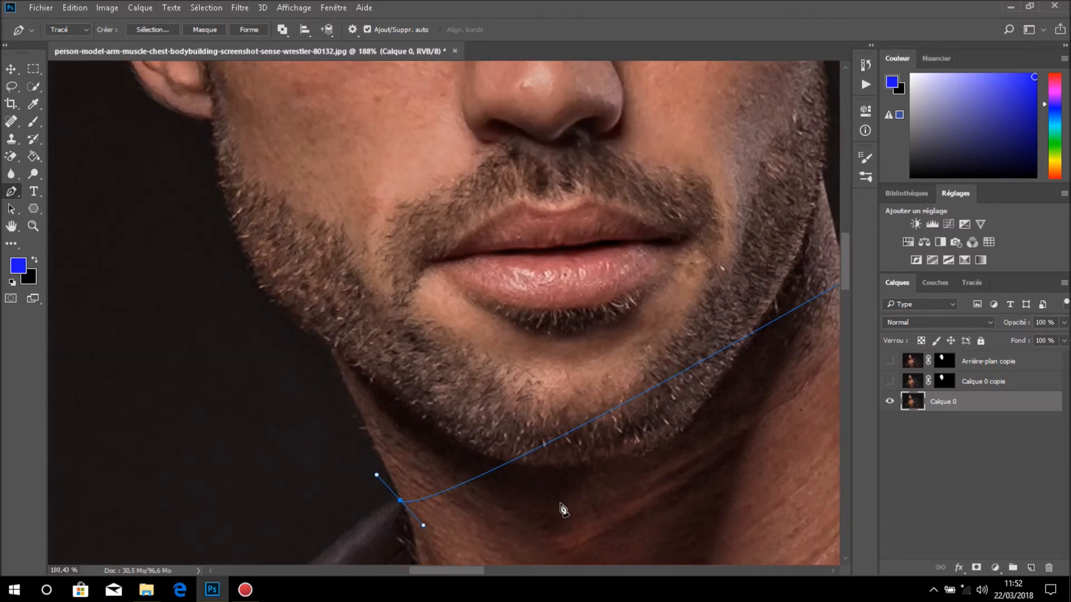
pyautogui.scroll(-1, 562, 510)
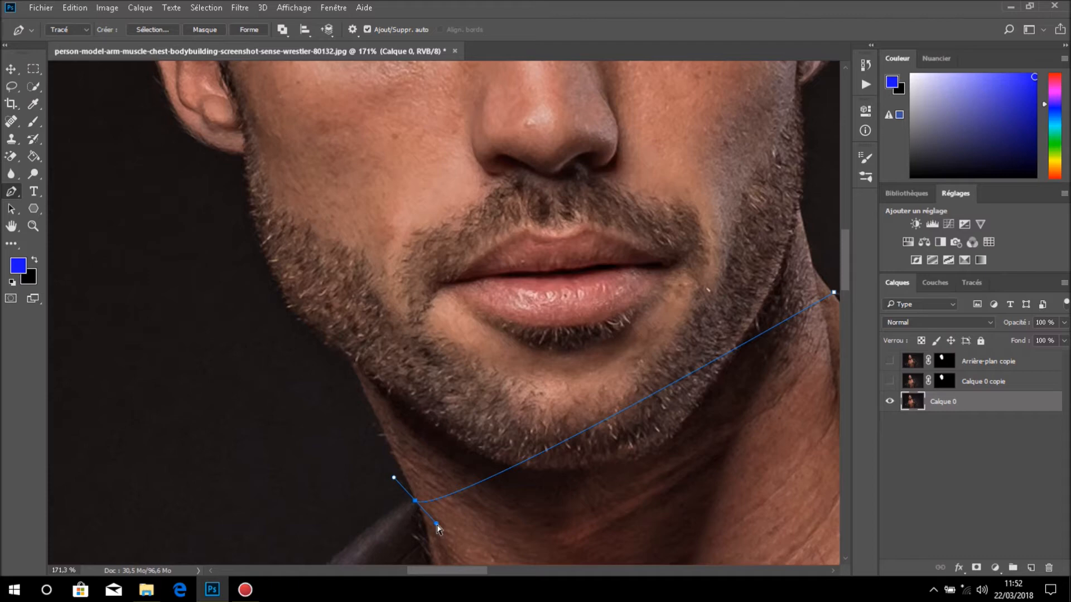
pyautogui.moveTo(437, 525); pyautogui.dragTo(581, 543)
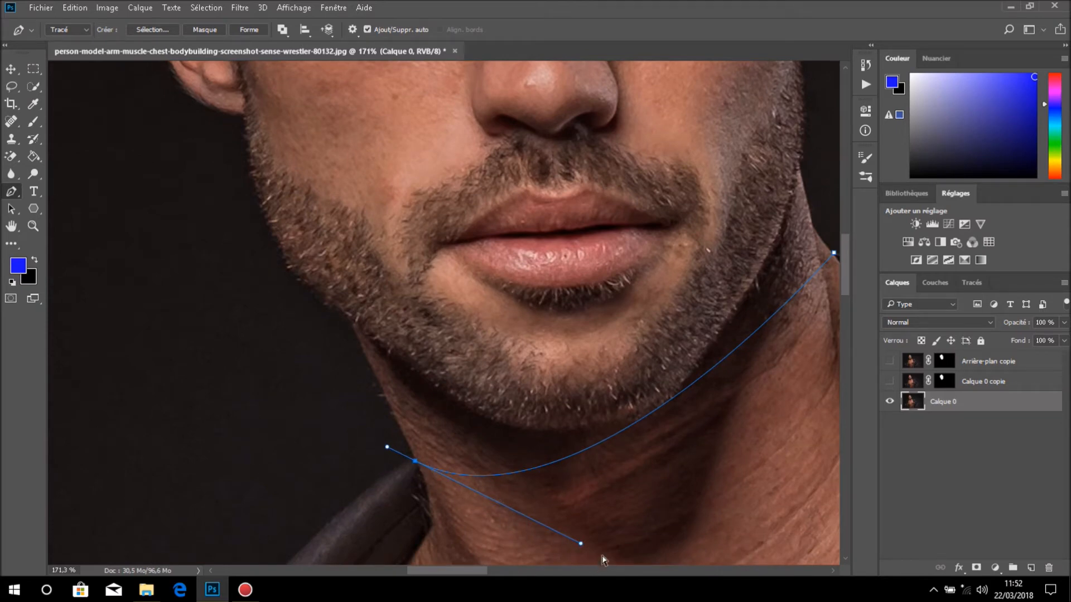
pyautogui.moveTo(581, 544)
pyautogui.mouseDown()
pyautogui.moveTo(574, 490)
pyautogui.moveTo(559, 564)
pyautogui.moveTo(592, 490)
pyautogui.moveTo(563, 558)
pyautogui.moveTo(562, 547)
pyautogui.mouseUp()
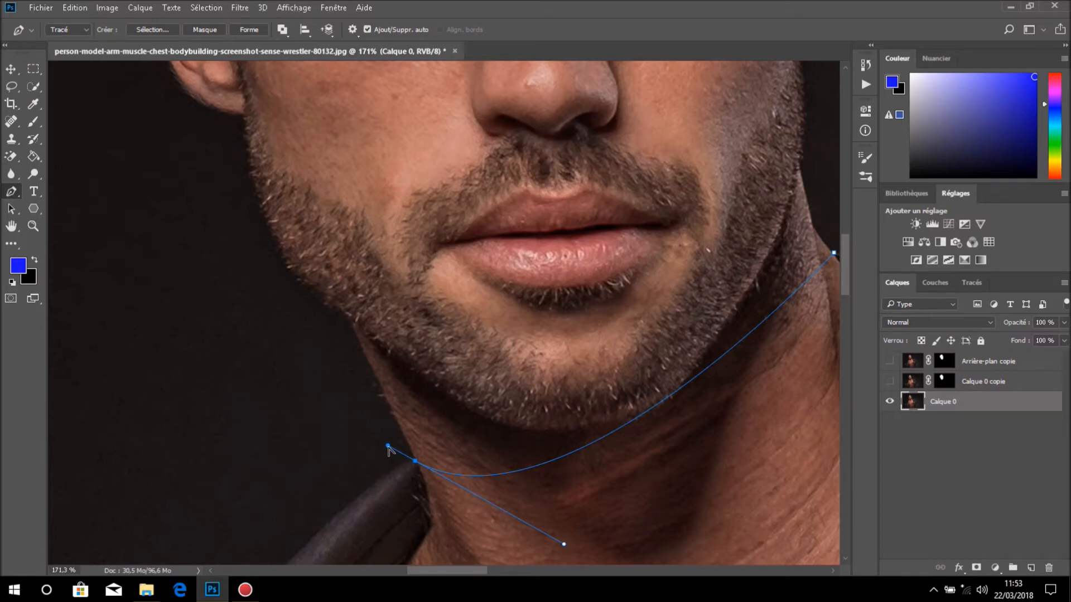
pyautogui.moveTo(388, 450)
pyautogui.mouseDown()
pyautogui.moveTo(352, 469)
pyautogui.moveTo(389, 410)
pyautogui.moveTo(301, 481)
pyautogui.moveTo(444, 431)
pyautogui.moveTo(324, 466)
pyautogui.moveTo(407, 447)
pyautogui.moveTo(402, 437)
pyautogui.mouseUp()
pyautogui.scroll(-3, 633, 525)
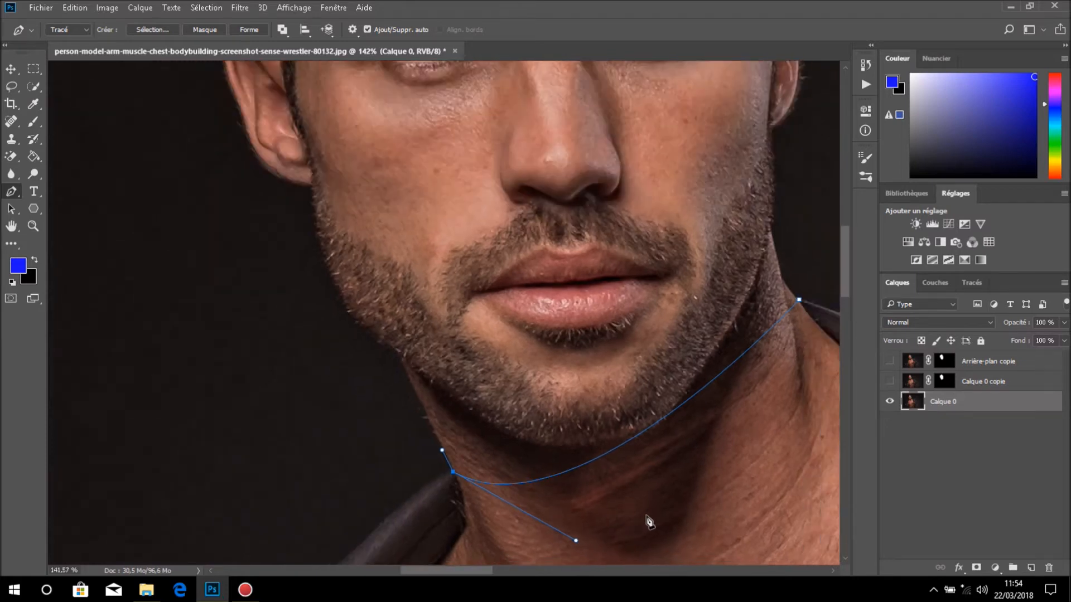
pyautogui.scroll(1, 652, 519)
pyautogui.scroll(-1, 652, 520)
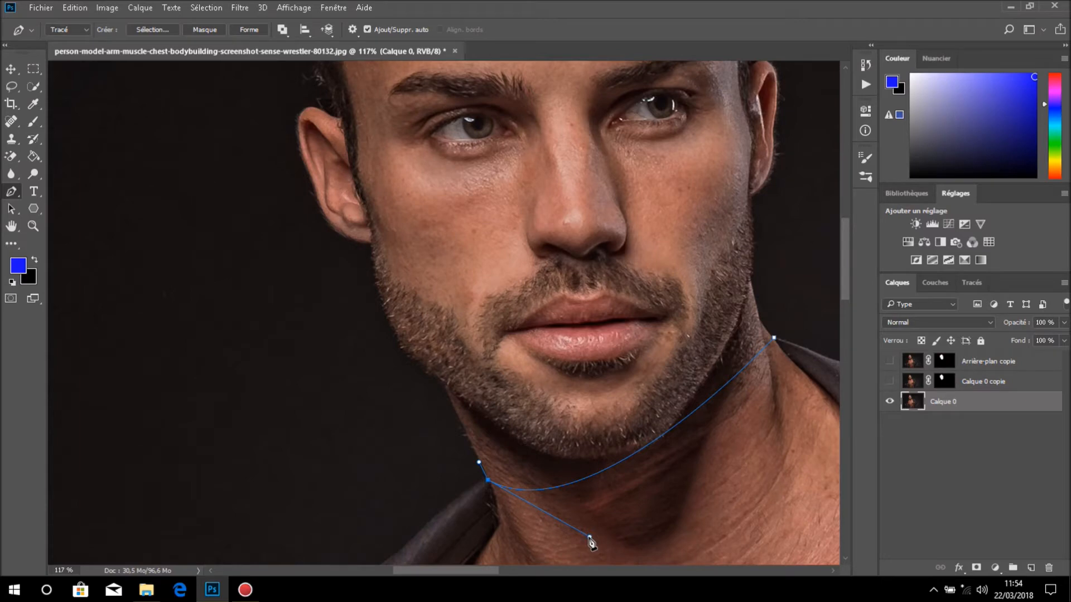
pyautogui.moveTo(589, 542); pyautogui.dragTo(707, 549)
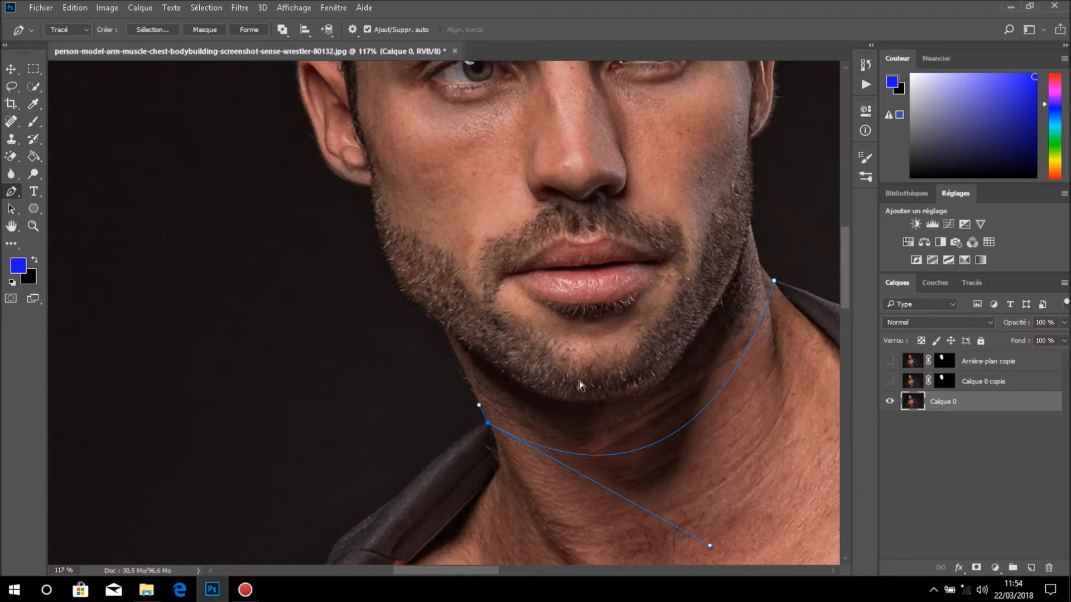
# - Continue the path up the neck edge to the jaw and on to the earlobe base, curving the last segment along the beard
pyautogui.click(446, 333)
pyautogui.scroll(2, 522, 425)
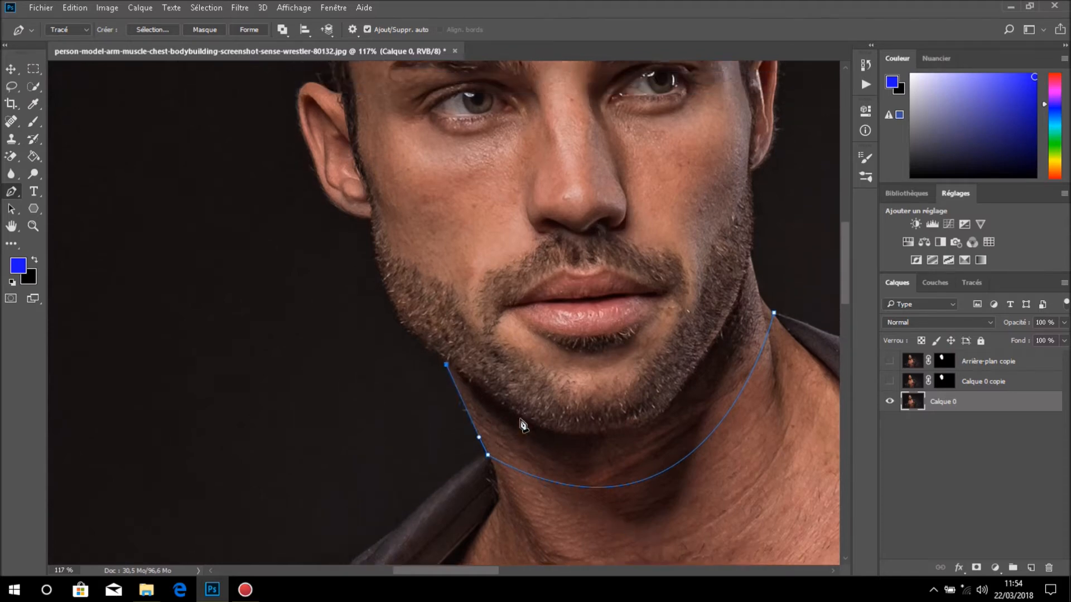
pyautogui.scroll(4, 522, 425)
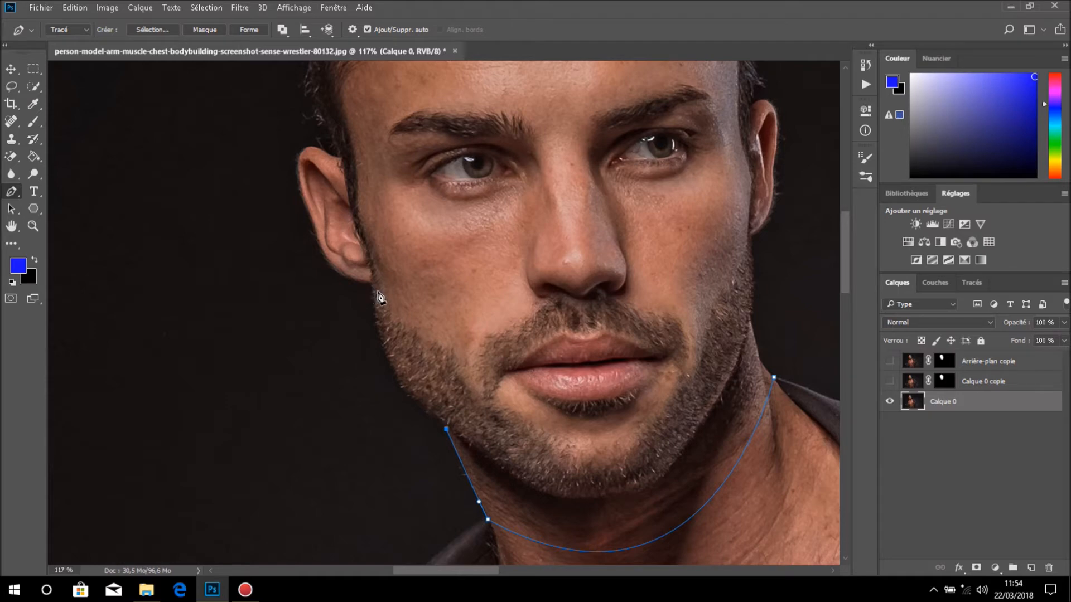
pyautogui.scroll(2, 402, 305)
pyautogui.scroll(1, 401, 306)
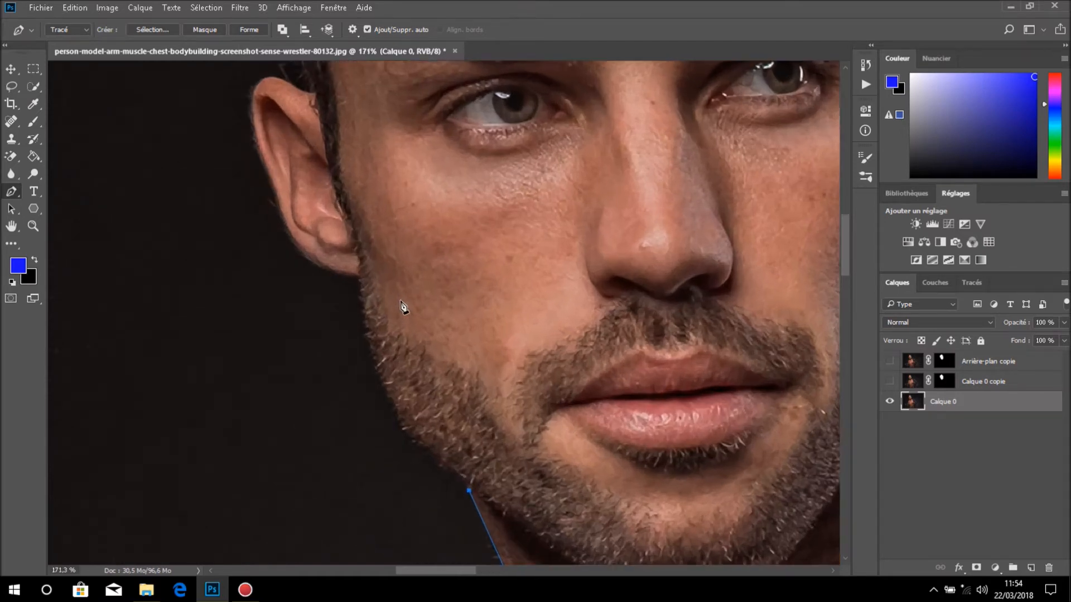
pyautogui.click(360, 279)
pyautogui.moveTo(360, 266); pyautogui.dragTo(344, 276)
pyautogui.click(373, 309)
pyautogui.hotkey('ctrl', 'z')
pyautogui.moveTo(361, 294); pyautogui.dragTo(354, 430)
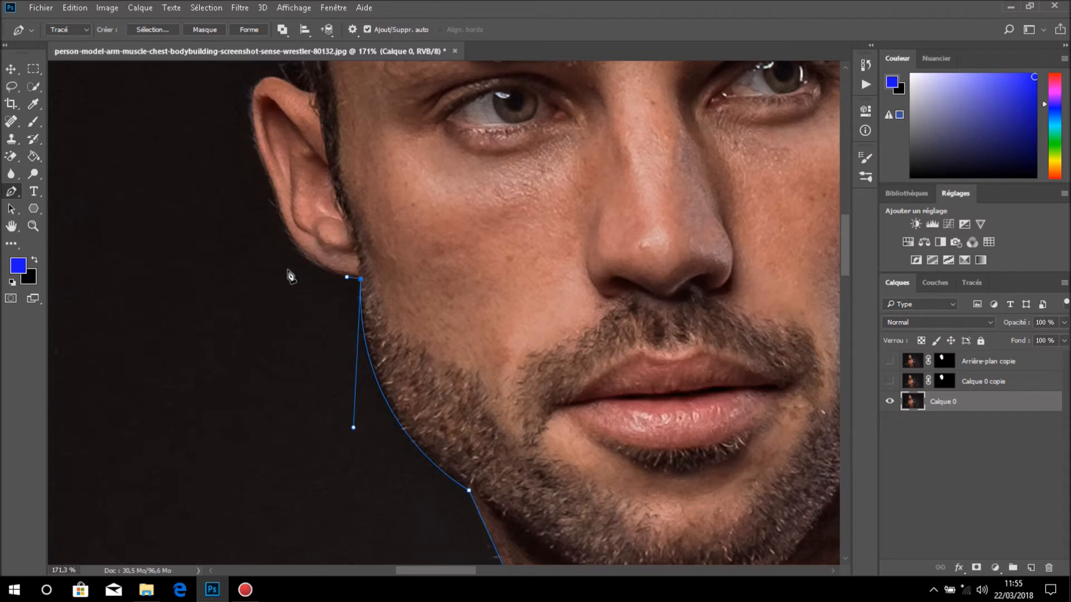
# - Add a smooth anchor on the outer edge of the man's right ear and shape its handles so the path follows the earlobe
pyautogui.click(281, 219)
pyautogui.moveTo(282, 219); pyautogui.dragTo(278, 215)
pyautogui.moveTo(278, 215); pyautogui.dragTo(282, 217)
pyautogui.moveTo(285, 223); pyautogui.dragTo(295, 269)
pyautogui.moveTo(296, 271); pyautogui.dragTo(296, 276)
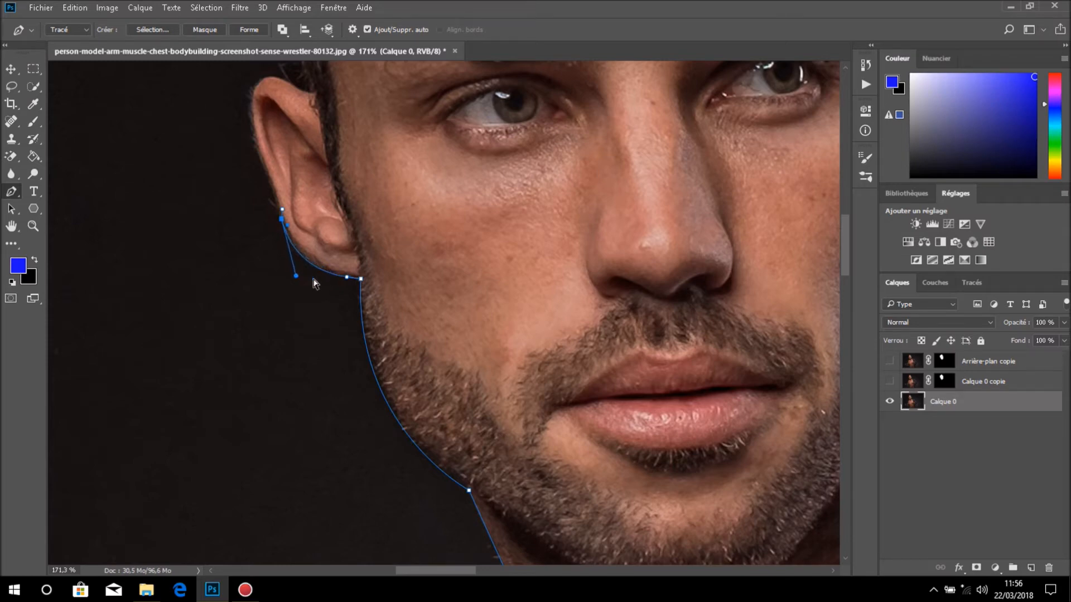
pyautogui.click(361, 295)
pyautogui.moveTo(228, 294); pyautogui.dragTo(262, 483)
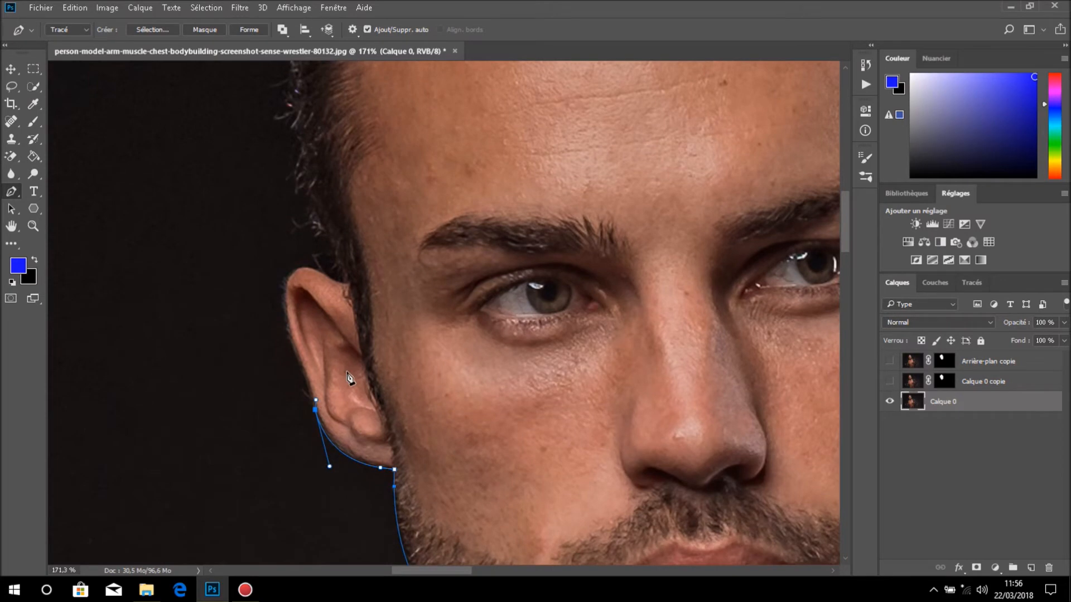
# - Continue the path up the right ear with a smooth anchor midway on its outer rim, adjusting the handles to the rim
pyautogui.scroll(4, 311, 378)
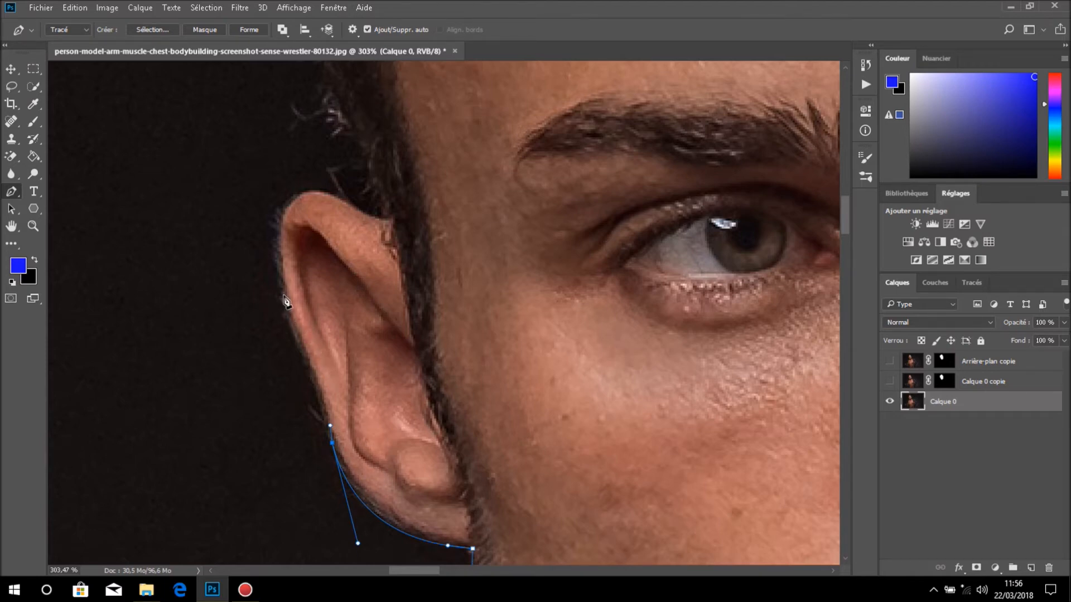
pyautogui.moveTo(296, 333); pyautogui.dragTo(283, 319)
pyautogui.moveTo(284, 315); pyautogui.dragTo(287, 313)
pyautogui.moveTo(307, 356); pyautogui.dragTo(313, 368)
# - Add an anchor where the top of the right ear meets the hair and shape its handles so the path rounds the ear
pyautogui.click(349, 204)
pyautogui.moveTo(349, 204); pyautogui.dragTo(359, 208)
pyautogui.moveTo(344, 184); pyautogui.dragTo(344, 181)
pyautogui.click(315, 259)
pyautogui.moveTo(336, 203); pyautogui.dragTo(241, 148)
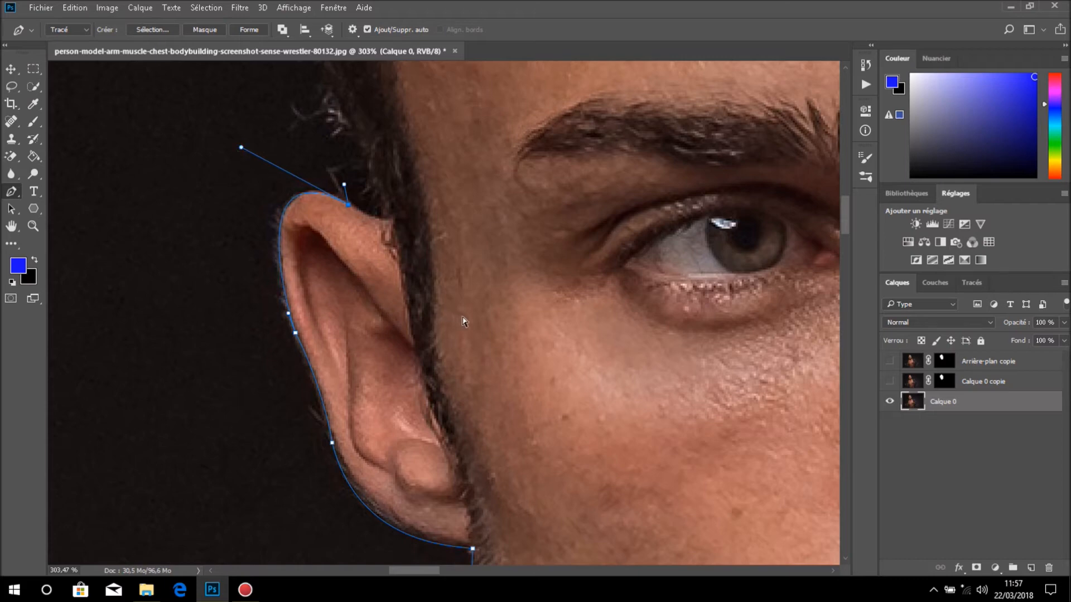
# - Add a smooth anchor at the crown of the head and extend its incoming handle so the path follows the hair from the right ear
pyautogui.scroll(3, 466, 320)
pyautogui.scroll(2, 469, 322)
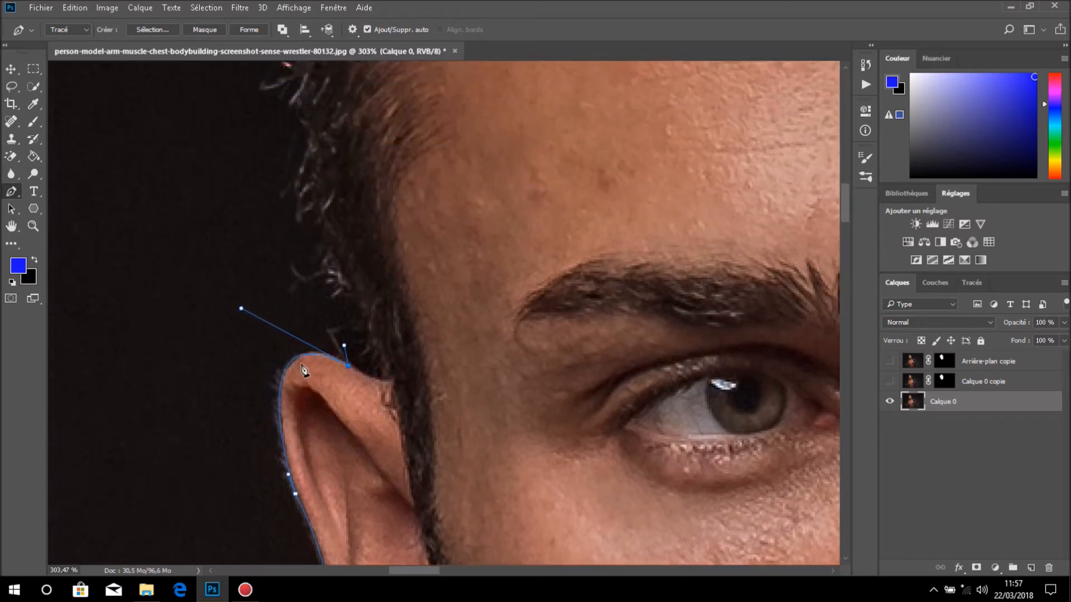
pyautogui.scroll(2, 354, 352)
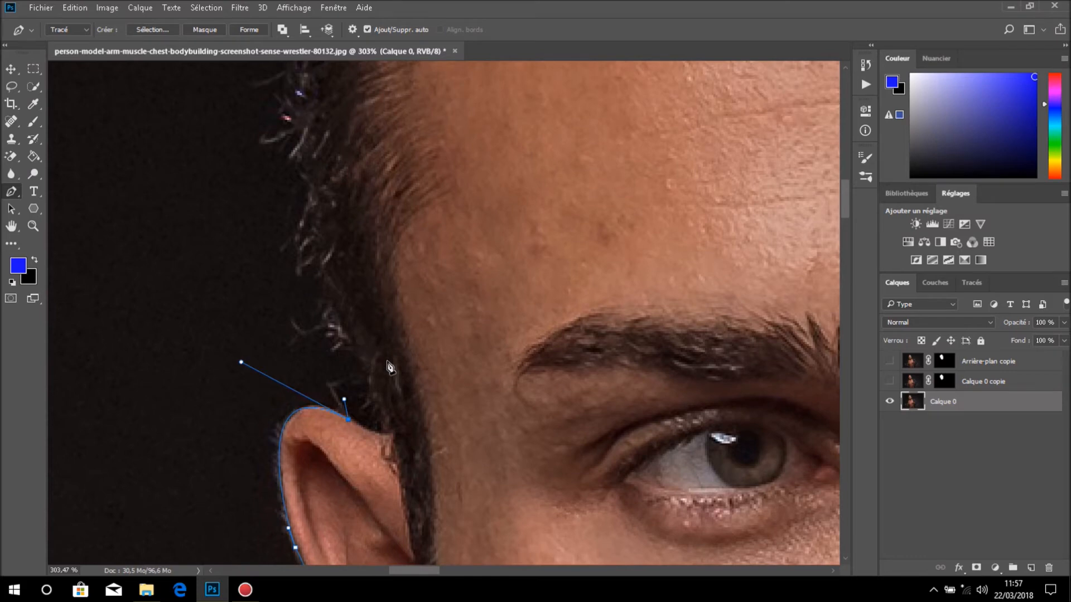
pyautogui.scroll(-6, 453, 386)
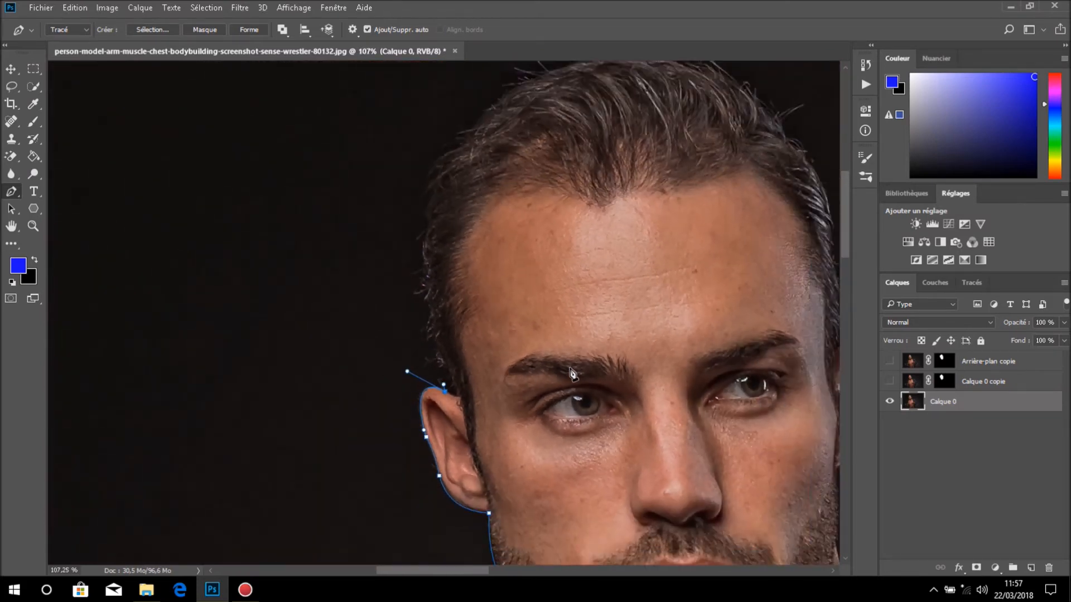
pyautogui.scroll(-1, 578, 374)
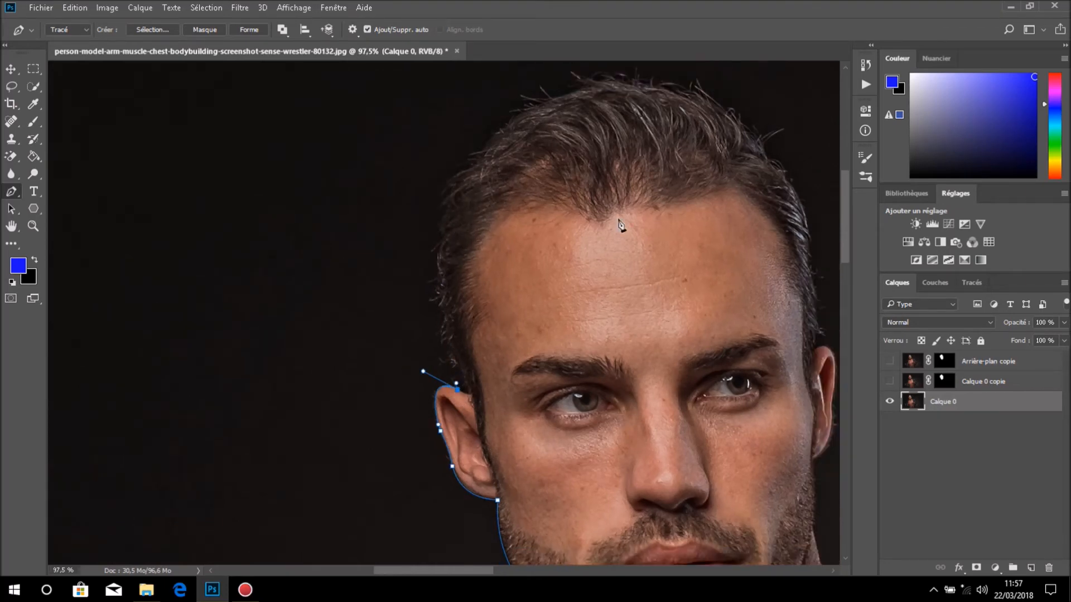
pyautogui.moveTo(628, 329); pyautogui.dragTo(383, 377)
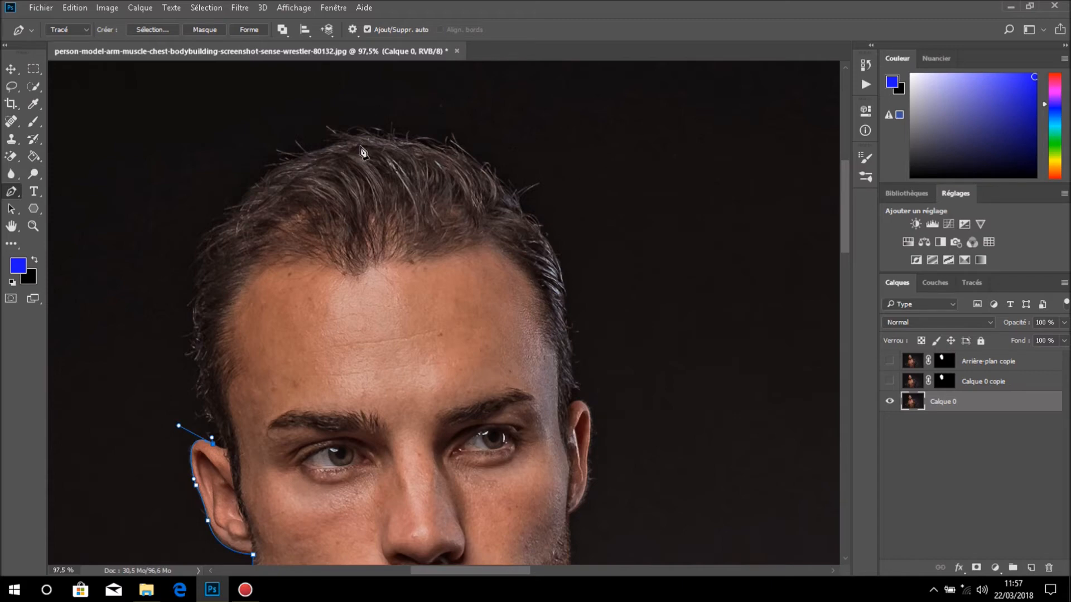
pyautogui.click(361, 143)
pyautogui.moveTo(361, 144); pyautogui.dragTo(372, 148)
pyautogui.moveTo(372, 149); pyautogui.dragTo(380, 143)
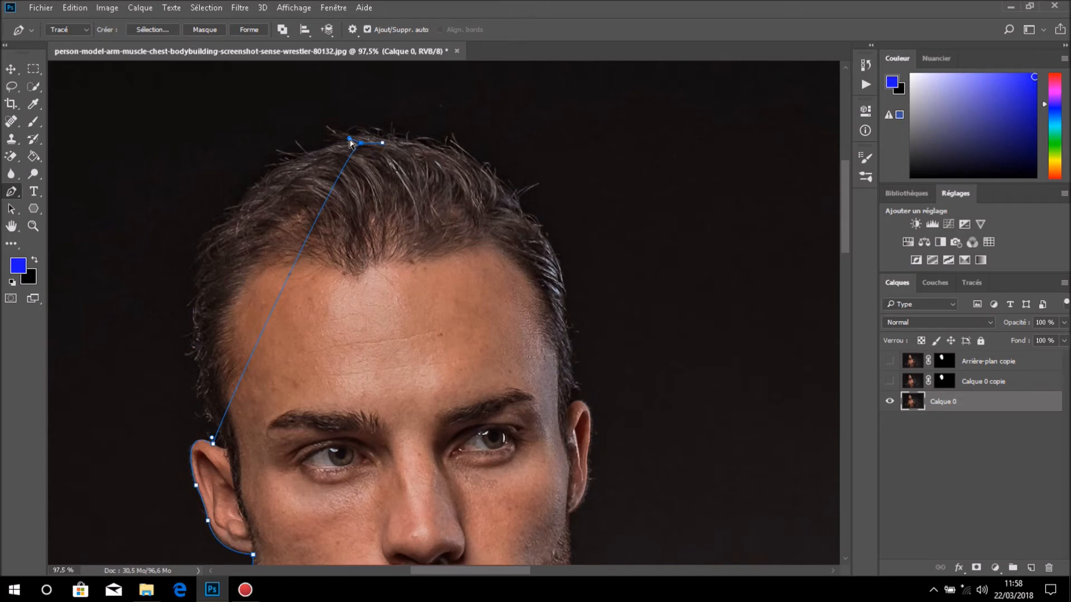
pyautogui.moveTo(350, 142); pyautogui.dragTo(124, 166)
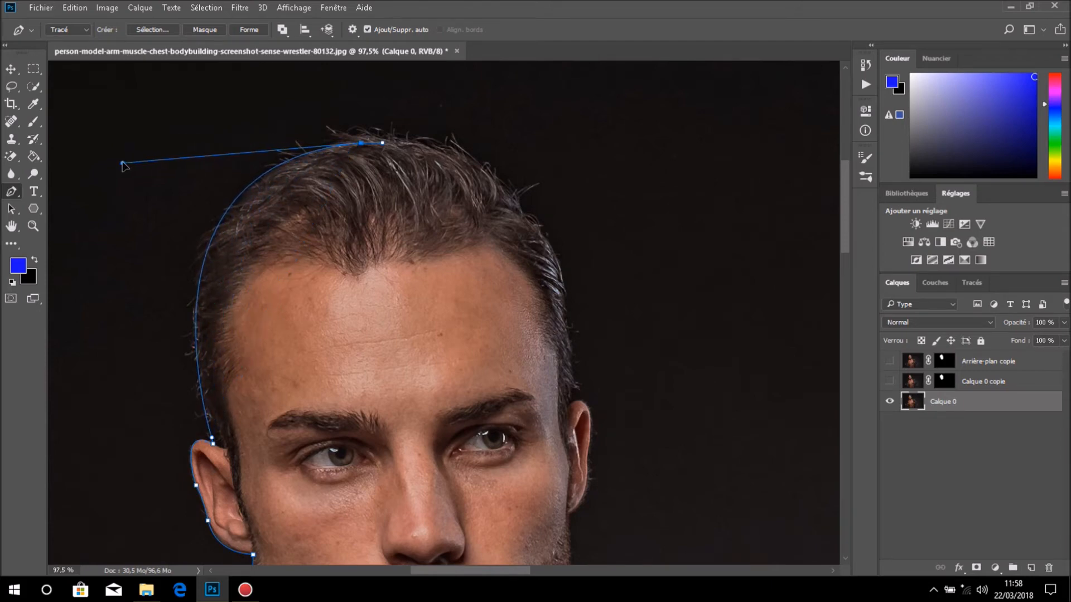
pyautogui.moveTo(124, 166); pyautogui.dragTo(117, 168)
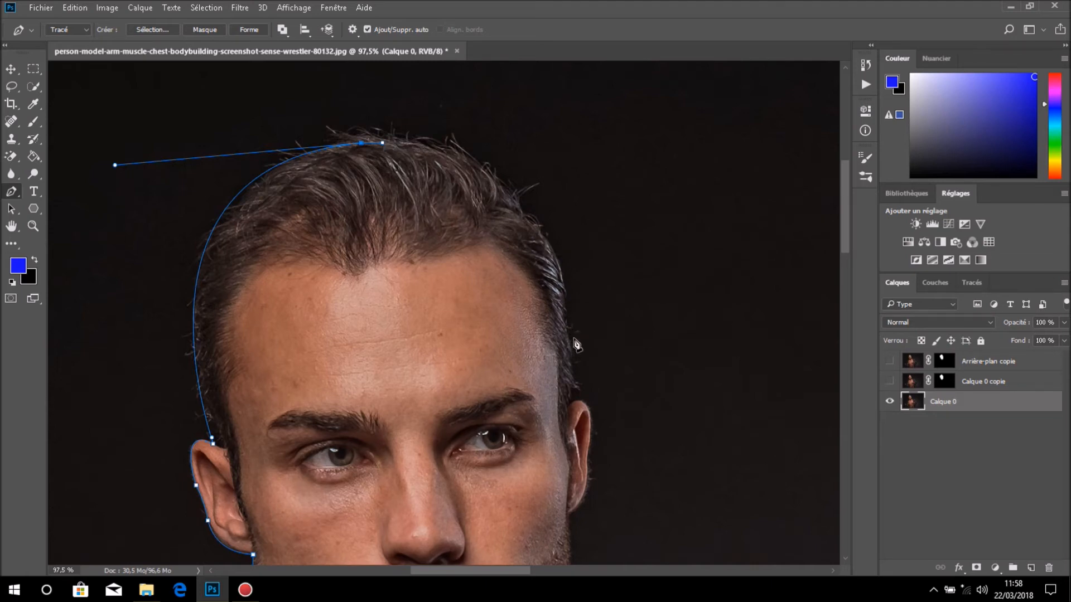
# - Add an anchor where the hair meets the top of the left ear and bend the segment from the crown along the hair
pyautogui.scroll(2, 580, 408)
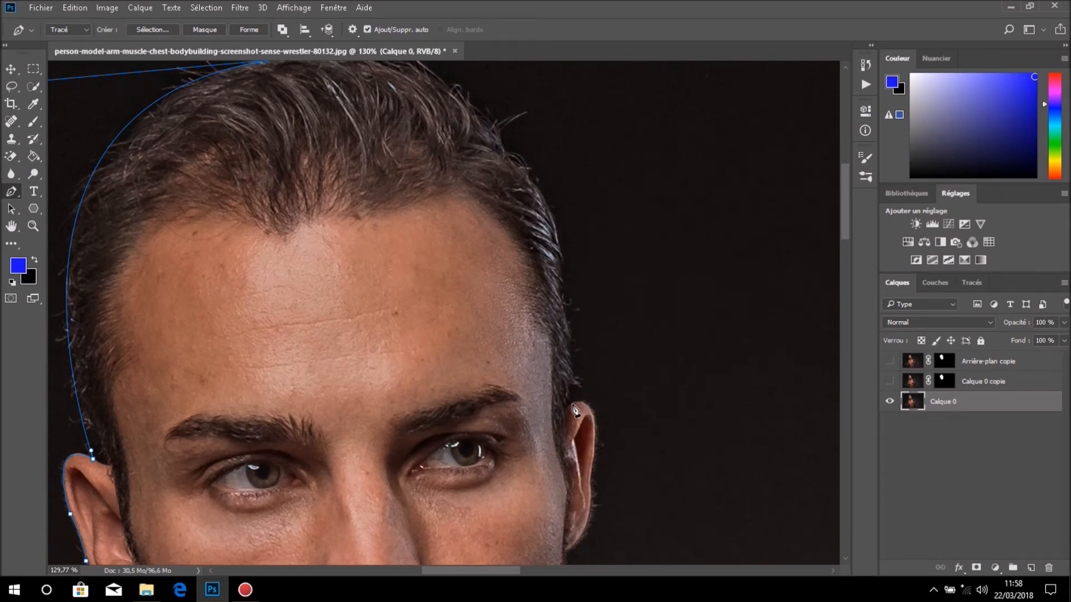
pyautogui.click(574, 405)
pyautogui.moveTo(570, 402); pyautogui.dragTo(606, 72)
pyautogui.scroll(2, 605, 74)
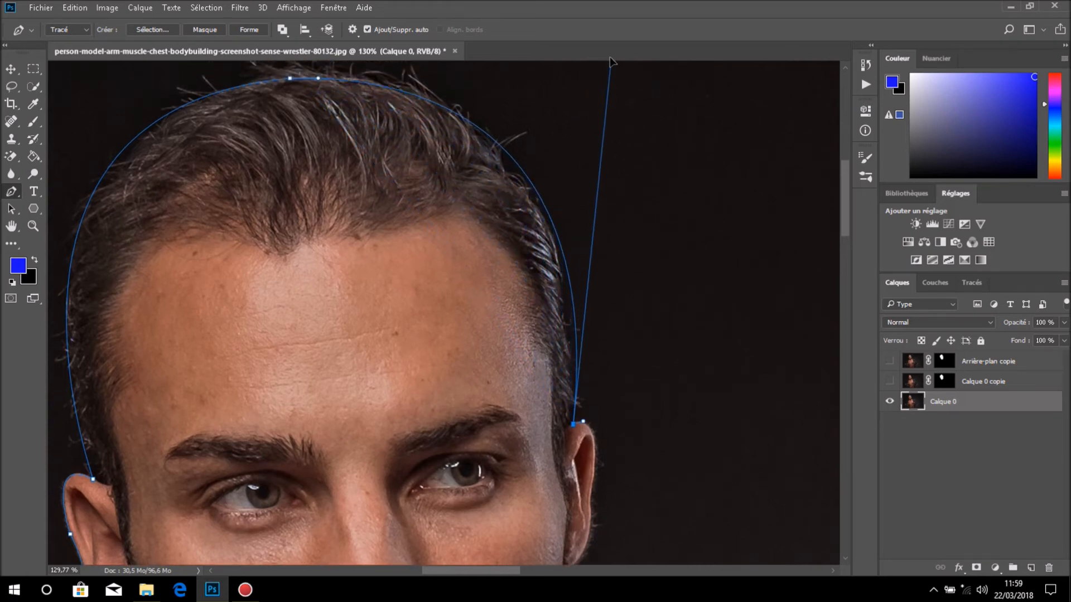
pyautogui.moveTo(605, 74); pyautogui.dragTo(562, 66)
pyautogui.scroll(1, 587, 67)
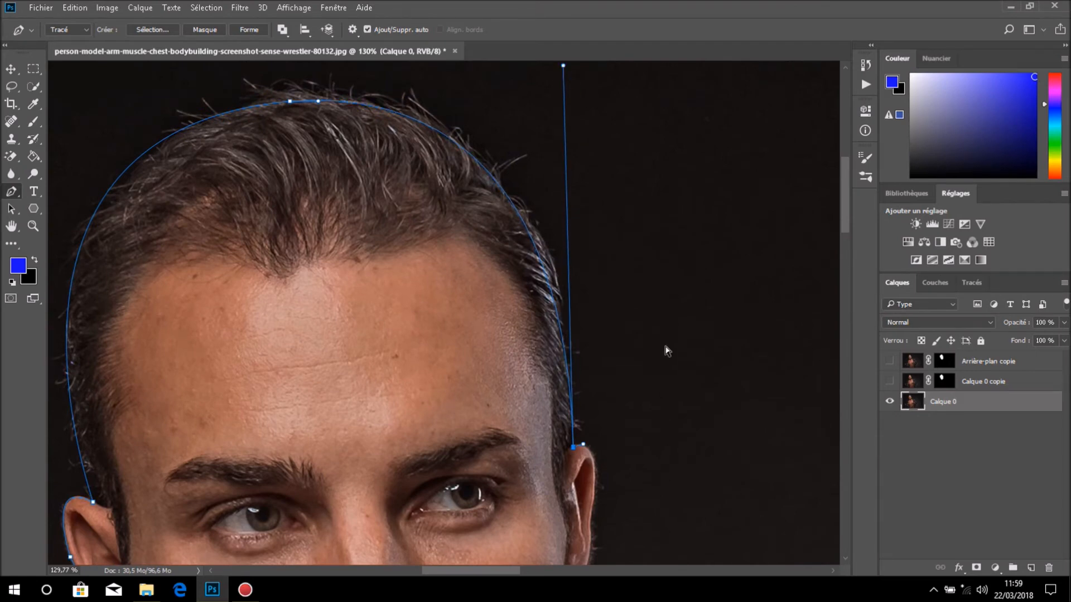
# - Add a smooth anchor on the upper outer edge of the left ear and adjust its handles to round the ear's top
pyautogui.scroll(-4, 662, 433)
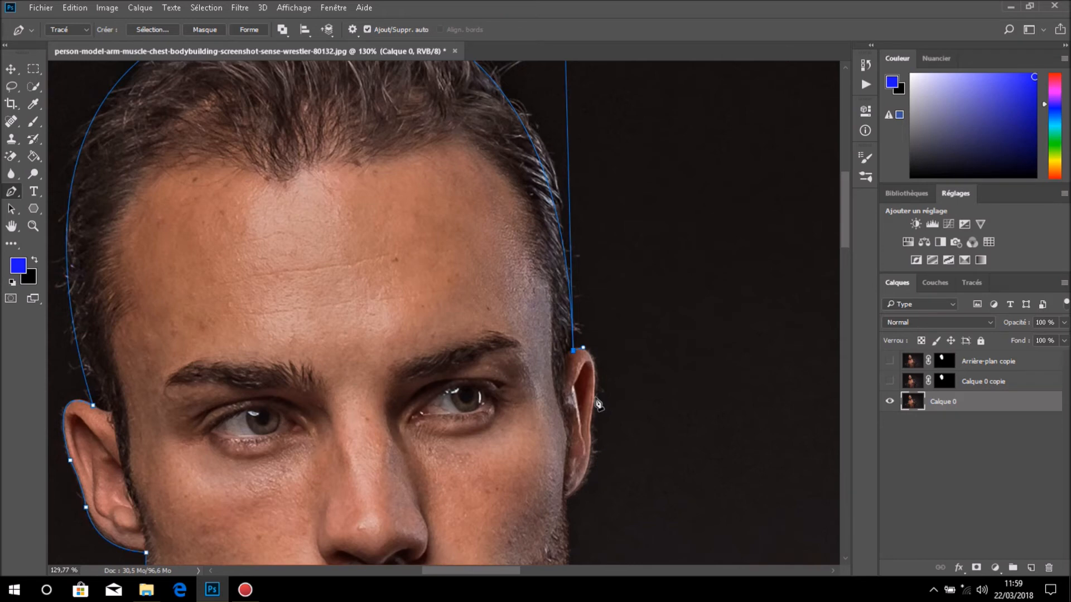
pyautogui.click(595, 398)
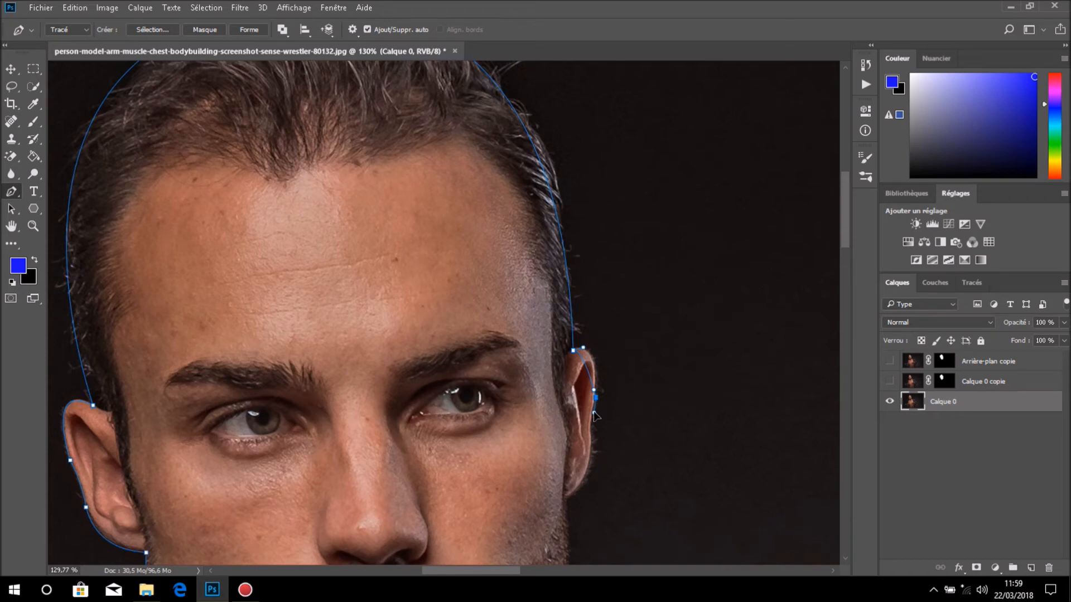
pyautogui.click(593, 413)
pyautogui.click(596, 396)
pyautogui.moveTo(595, 395); pyautogui.dragTo(601, 354)
pyautogui.moveTo(601, 354); pyautogui.dragTo(602, 352)
pyautogui.scroll(-3, 623, 453)
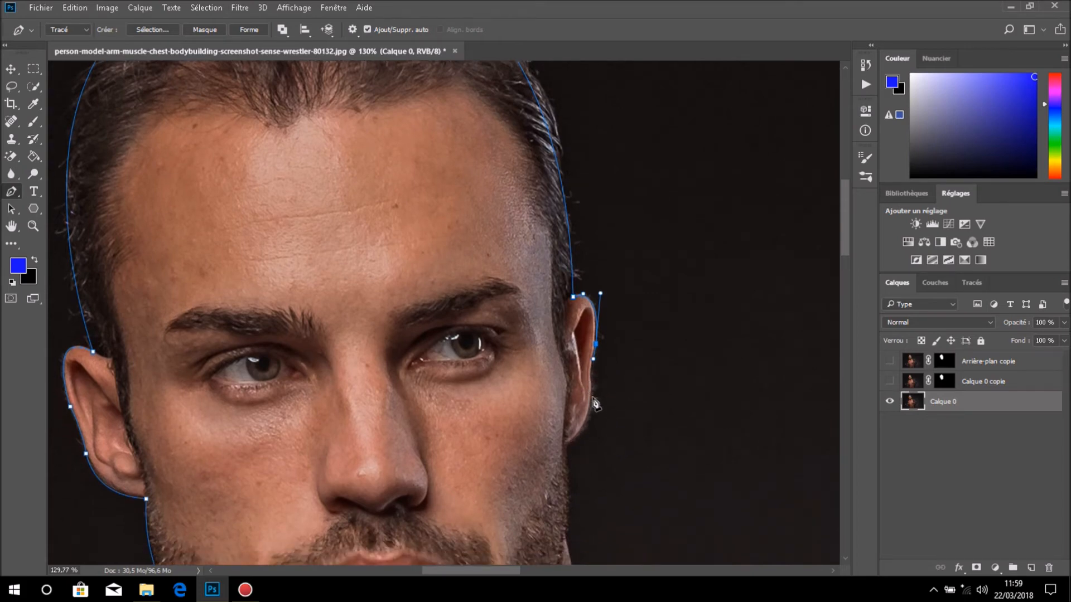
# - Place a smooth anchor lower on the left ear's outer edge and align its outgoing handle with the earlobe
pyautogui.moveTo(593, 397); pyautogui.dragTo(597, 420)
pyautogui.moveTo(598, 422); pyautogui.dragTo(588, 415)
pyautogui.moveTo(588, 415); pyautogui.dragTo(589, 417)
pyautogui.scroll(-1, 622, 435)
pyautogui.scroll(-1, 623, 435)
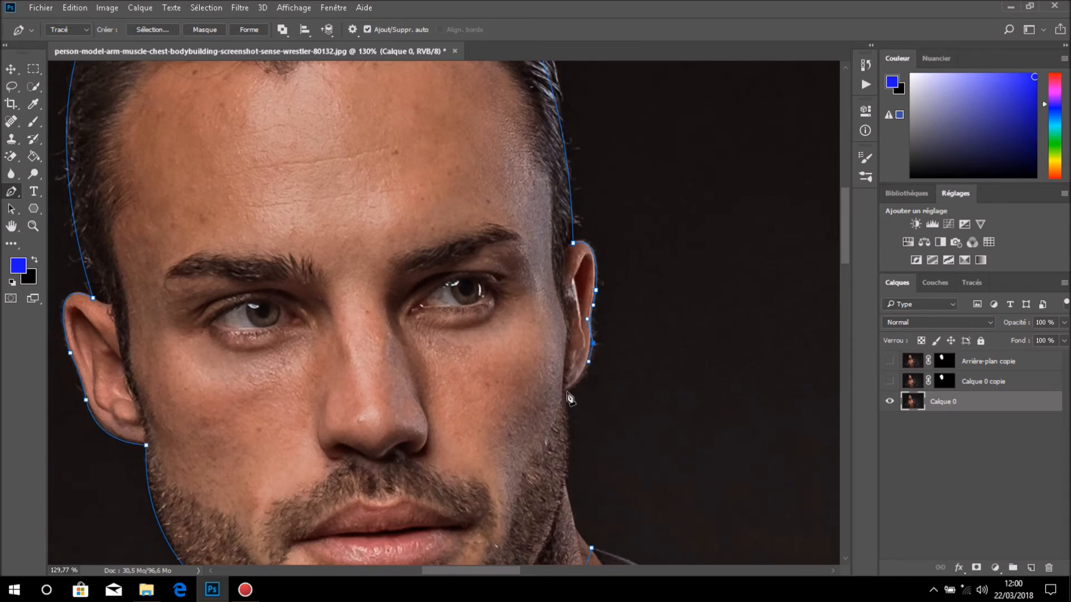
# - Add an anchor where the left earlobe meets the jaw and adjust its handles so the path follows the lobe
pyautogui.moveTo(566, 392)
pyautogui.mouseDown()
pyautogui.moveTo(567, 407)
pyautogui.moveTo(557, 407)
pyautogui.mouseUp()
pyautogui.moveTo(555, 404); pyautogui.dragTo(568, 411)
pyautogui.moveTo(578, 382); pyautogui.dragTo(582, 382)
# - Extend the path down the bearded jaw to an anchor where it meets the neck, angling the outgoing handle along the neck
pyautogui.scroll(-2, 588, 436)
pyautogui.scroll(-1, 588, 436)
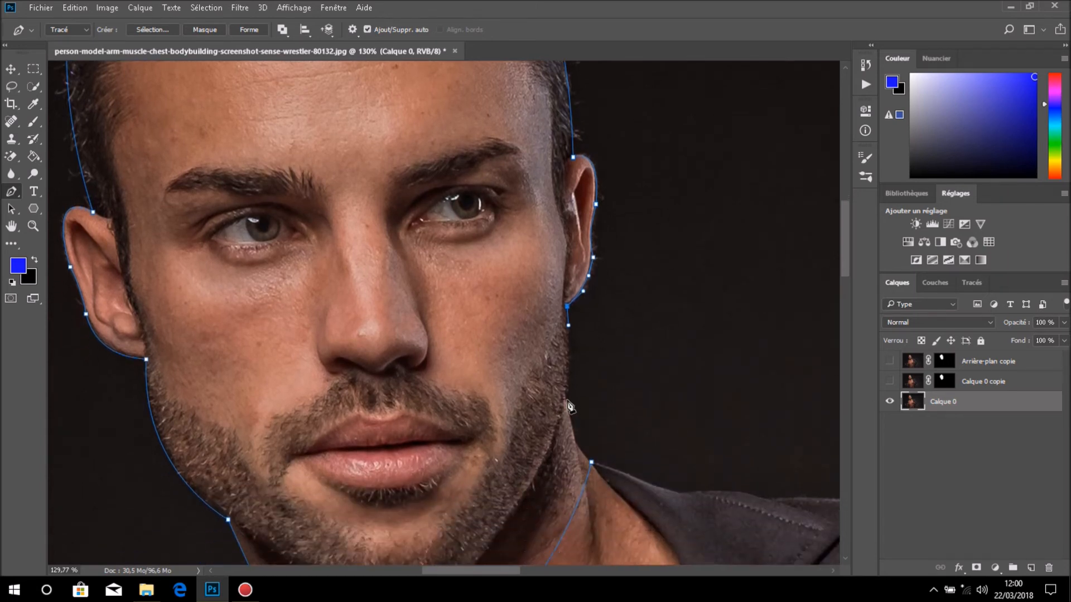
pyautogui.click(564, 396)
pyautogui.moveTo(565, 395); pyautogui.dragTo(565, 402)
pyautogui.moveTo(565, 406); pyautogui.dragTo(570, 414)
# - Close the path on the starting anchor at the collar, curving the final segment down the neck edge
pyautogui.click(667, 488)
pyautogui.moveTo(683, 500); pyautogui.dragTo(571, 327)
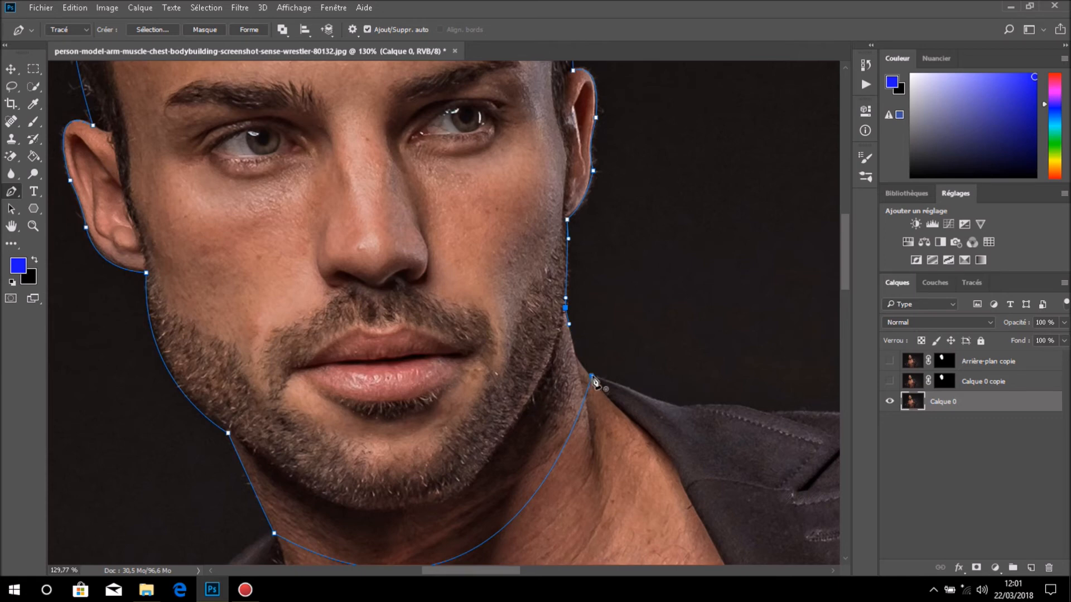
pyautogui.moveTo(592, 378); pyautogui.dragTo(616, 397)
# - Convert the head's work path into a new anti-aliased selection with a 0-pixel feather radius
pyautogui.click(971, 283)
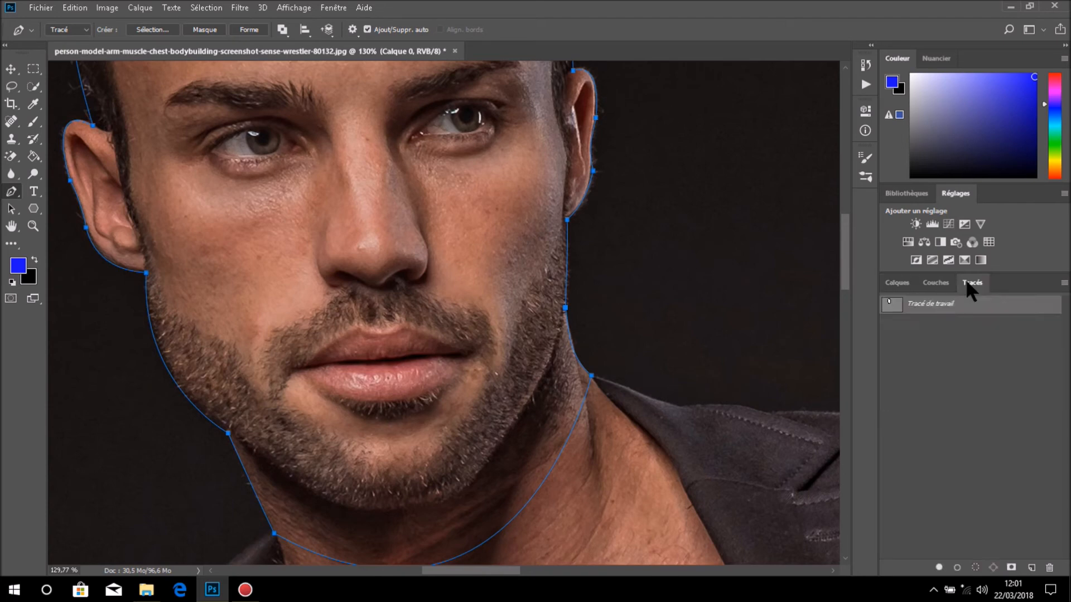
pyautogui.doubleClick(12, 226)
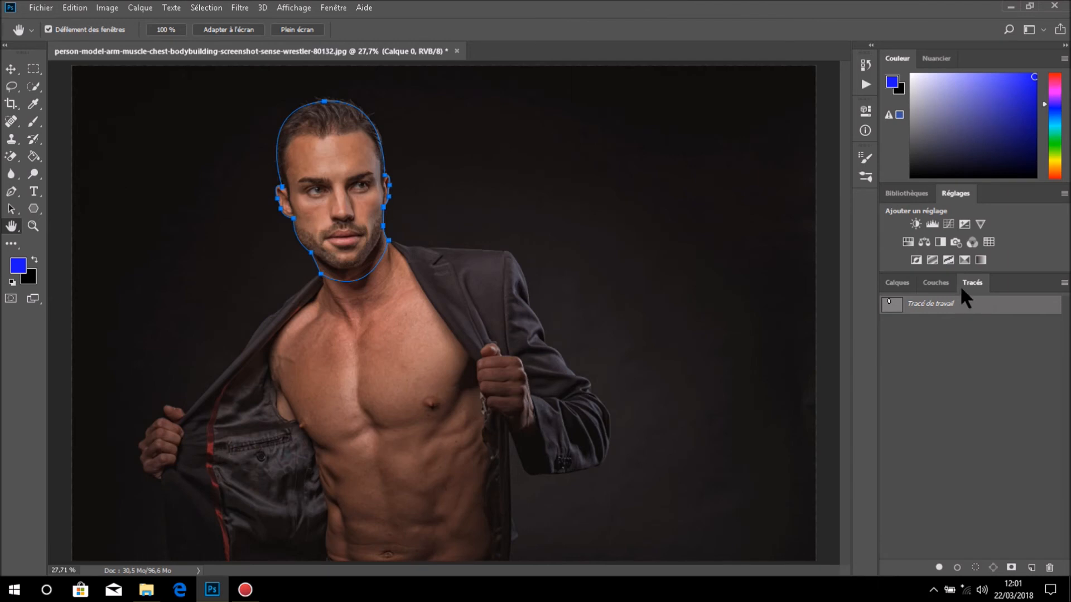
pyautogui.rightClick(998, 306)
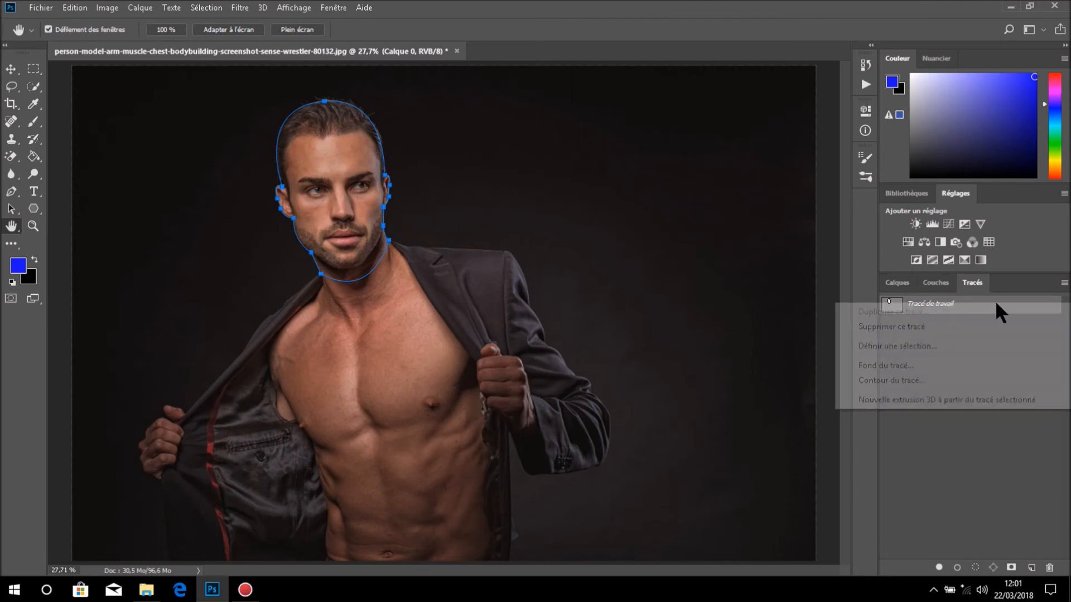
pyautogui.click(952, 342)
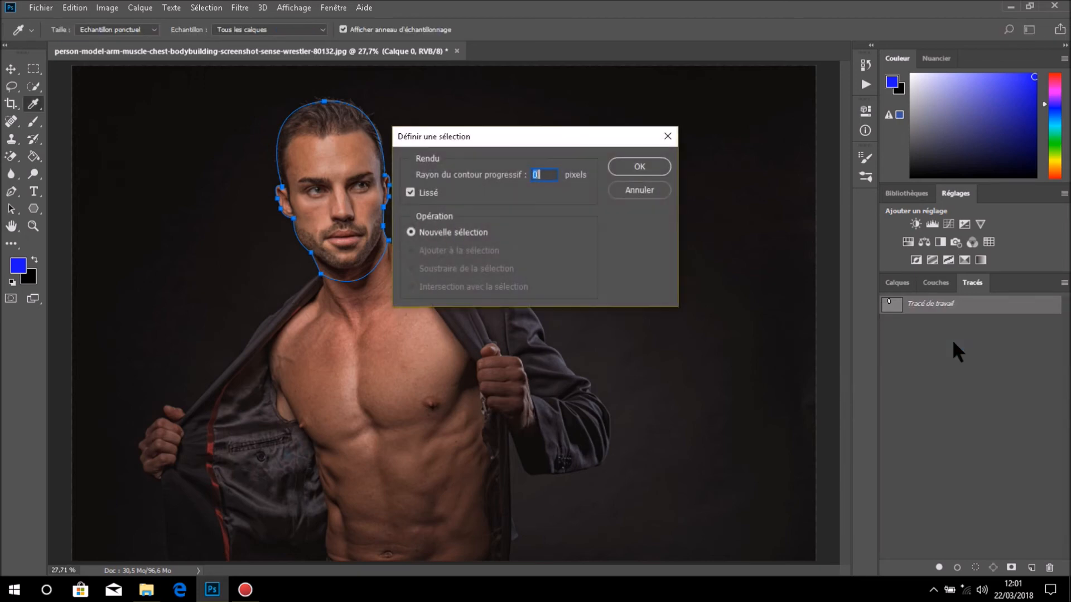
pyautogui.click(638, 165)
pyautogui.press('h')
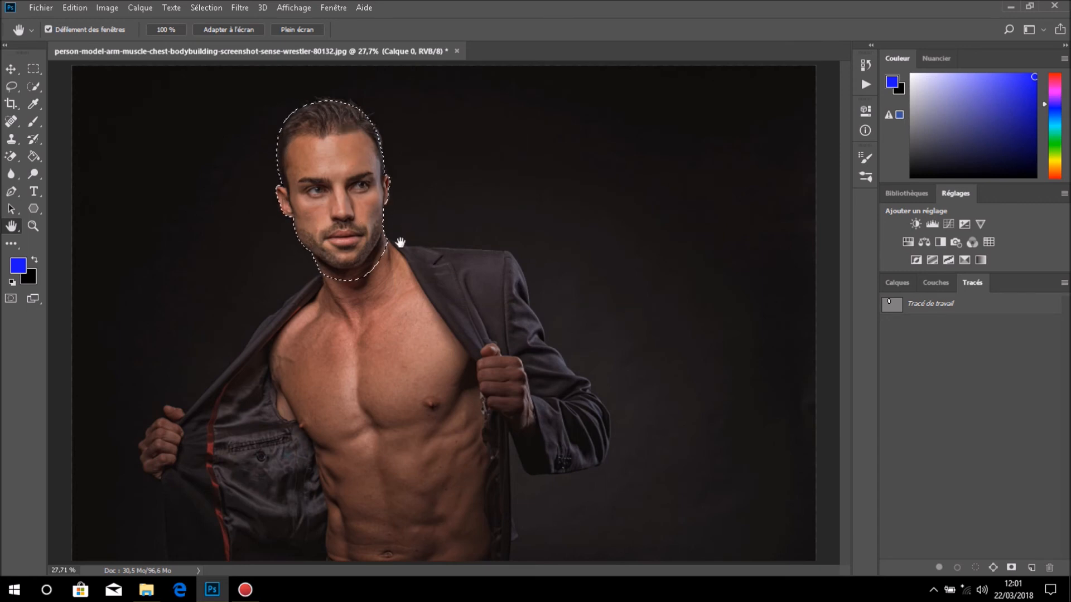
# - Open the head selection on layer Calque 0 in Select and Mask
pyautogui.click(897, 282)
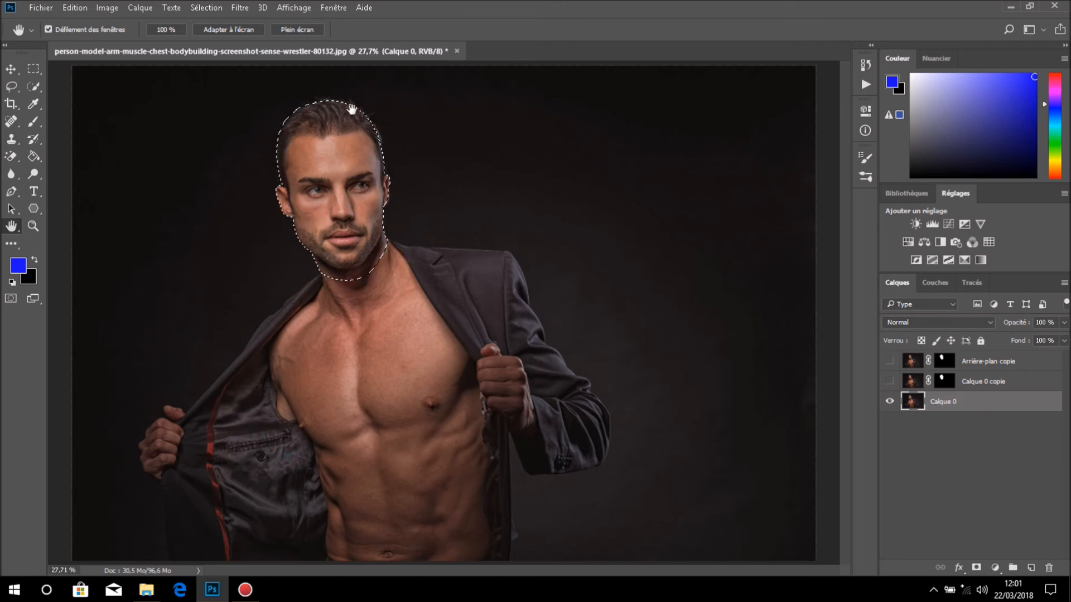
pyautogui.click(207, 8)
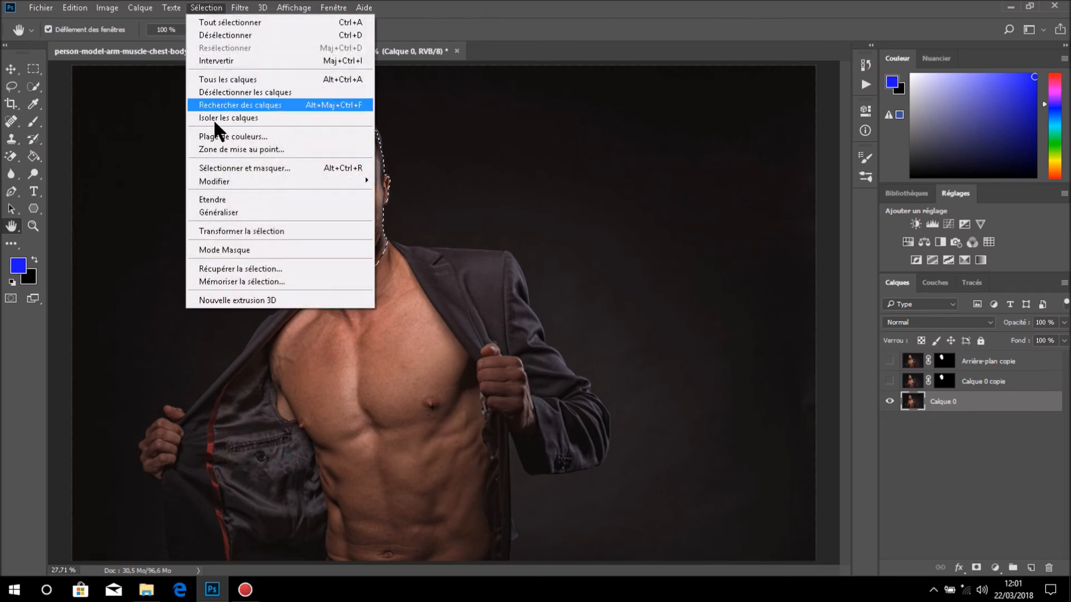
pyautogui.click(217, 168)
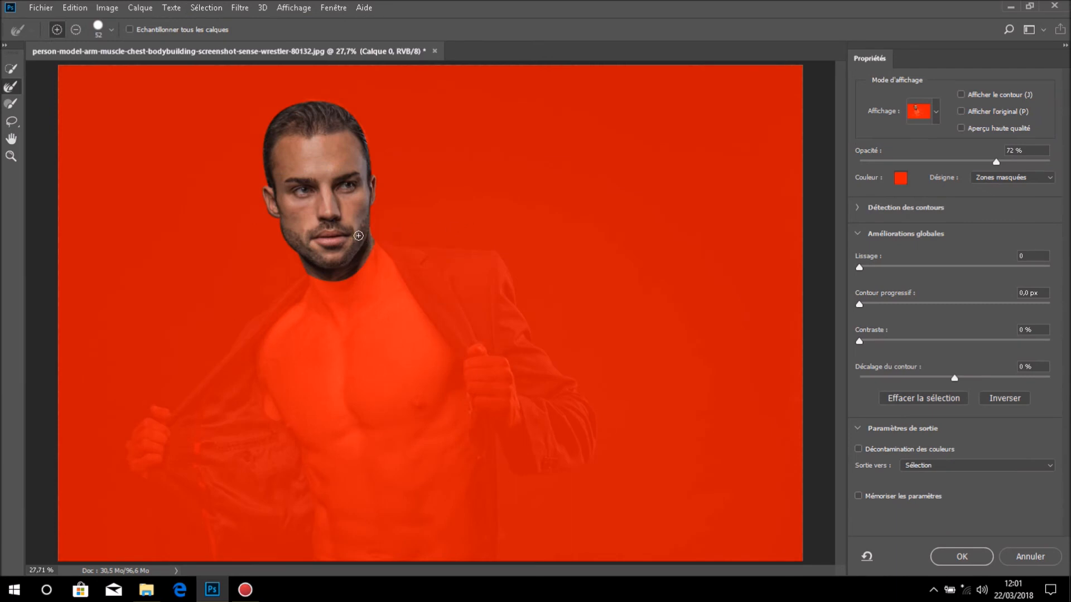
pyautogui.scroll(1, 342, 242)
pyautogui.scroll(1, 342, 243)
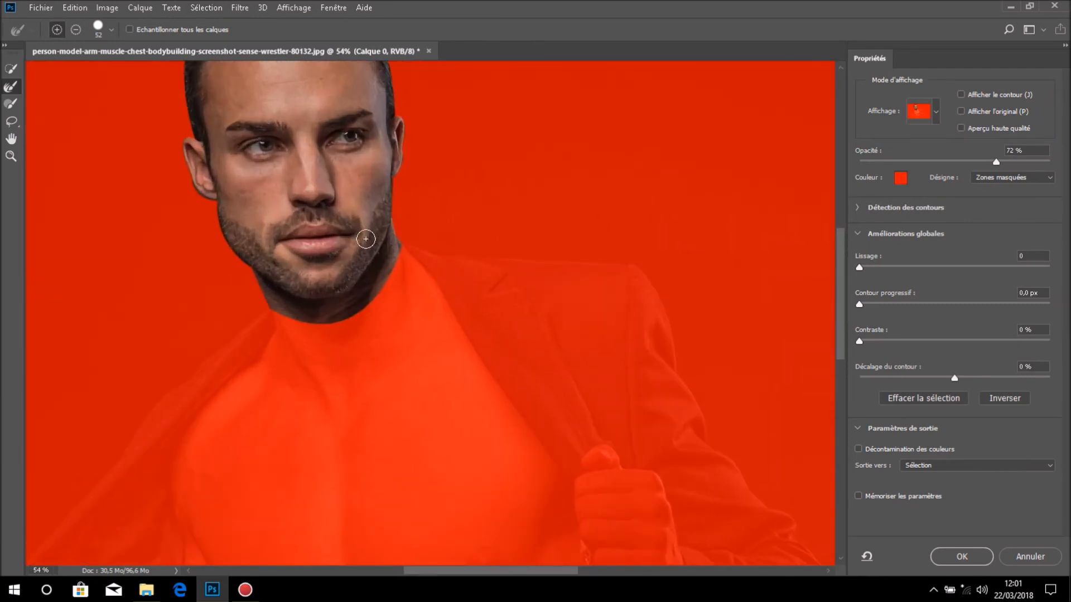
pyautogui.moveTo(363, 201); pyautogui.dragTo(443, 402)
pyautogui.scroll(2, 414, 289)
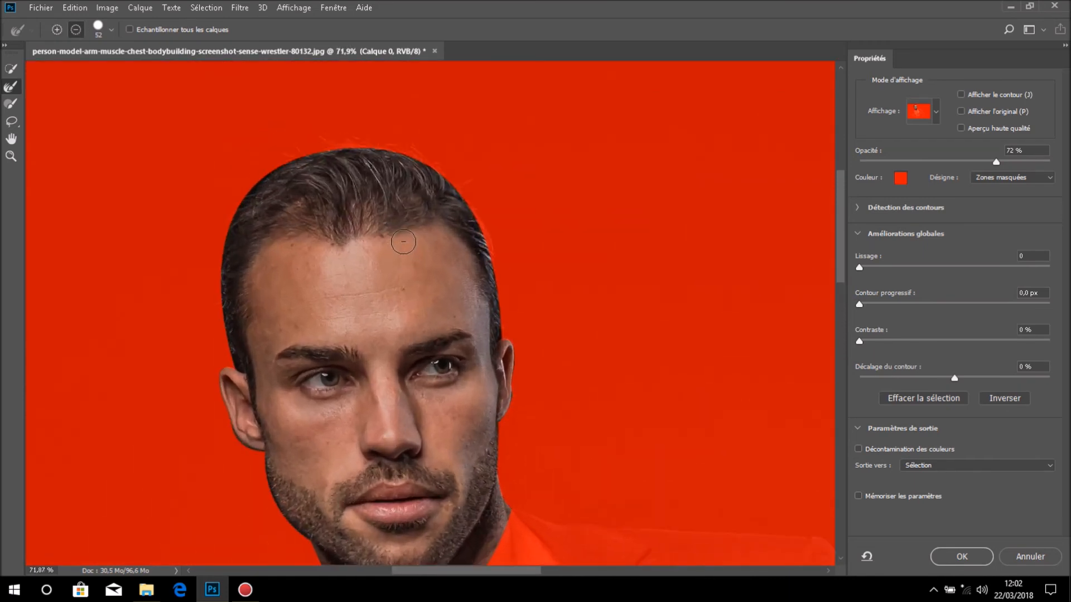
pyautogui.moveTo(501, 154)
pyautogui.mouseDown()
pyautogui.moveTo(425, 142)
pyautogui.moveTo(325, 120)
pyautogui.moveTo(256, 138)
pyautogui.moveTo(255, 129)
pyautogui.moveTo(388, 151)
pyautogui.mouseUp()
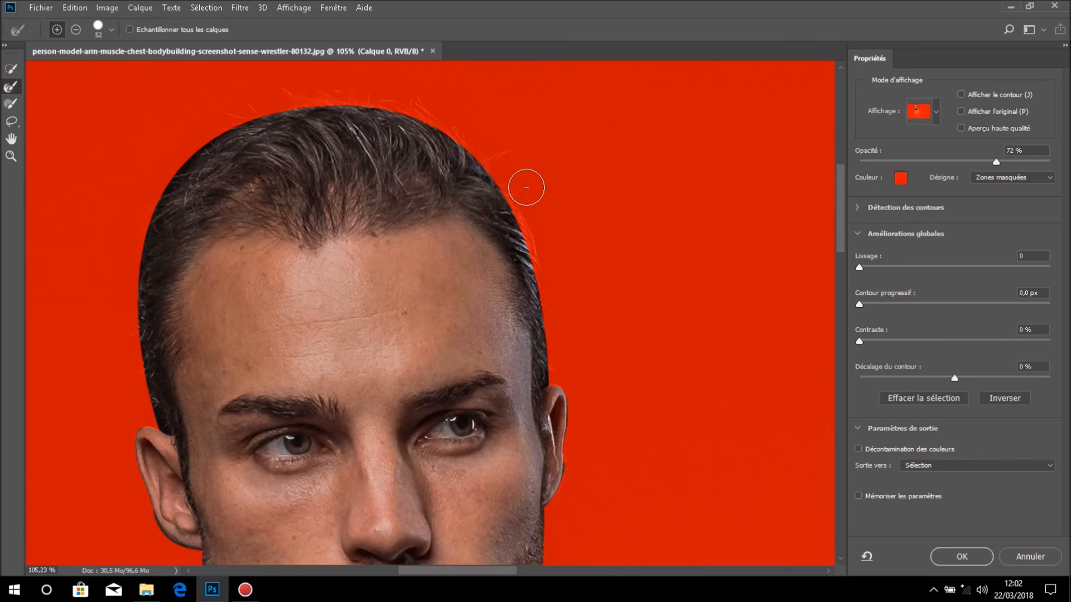
# - Set the Refine Edge brush to a soft 59-pixel tip and paint along the hair outline to recover the stray strands
pyautogui.keyDown('alt'); pyautogui.rightClick(528, 188); pyautogui.keyUp('alt')
pyautogui.moveTo(532, 188)
pyautogui.mouseDown()
pyautogui.moveTo(598, 192)
pyautogui.moveTo(523, 193)
pyautogui.moveTo(529, 49)
pyautogui.mouseUp()
pyautogui.moveTo(518, 251); pyautogui.dragTo(523, 249)
pyautogui.click(1004, 398)
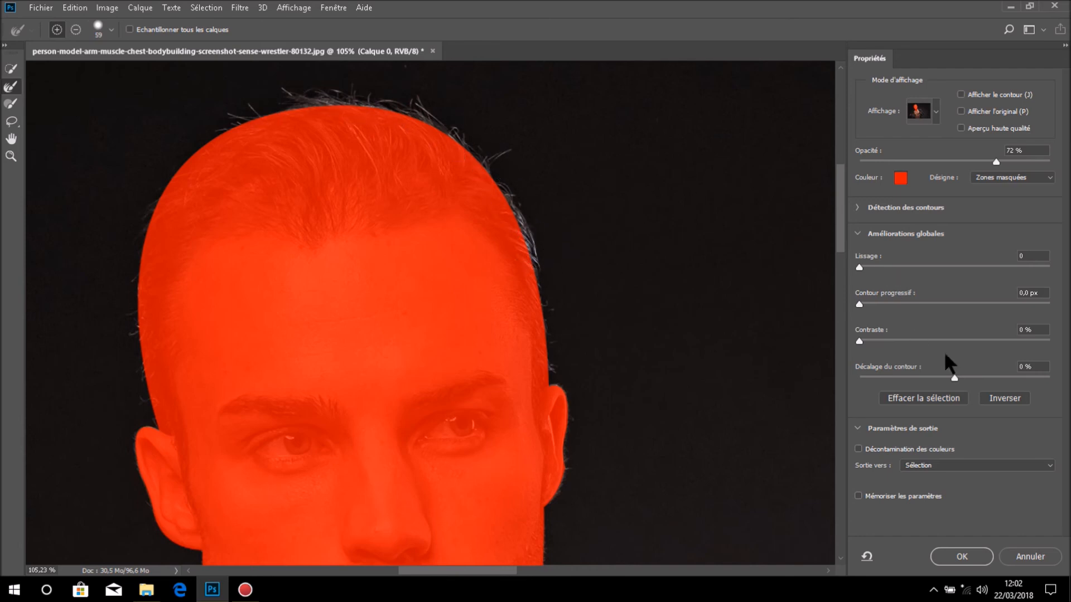
pyautogui.click(1004, 398)
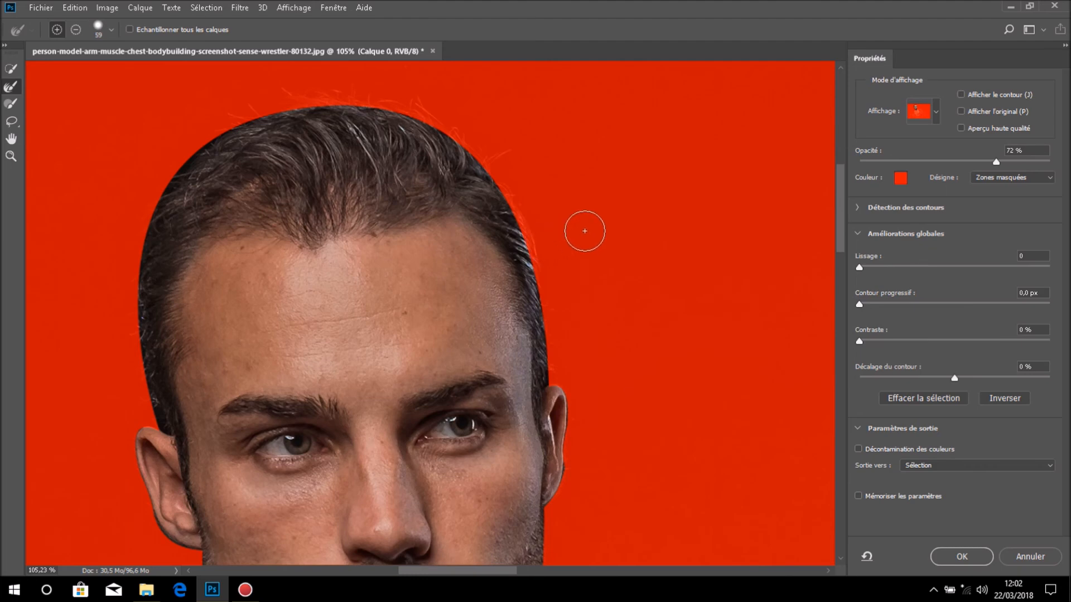
pyautogui.moveTo(543, 252)
pyautogui.mouseDown()
pyautogui.moveTo(510, 195)
pyautogui.moveTo(418, 112)
pyautogui.moveTo(347, 91)
pyautogui.moveTo(201, 136)
pyautogui.moveTo(179, 220)
pyautogui.mouseUp()
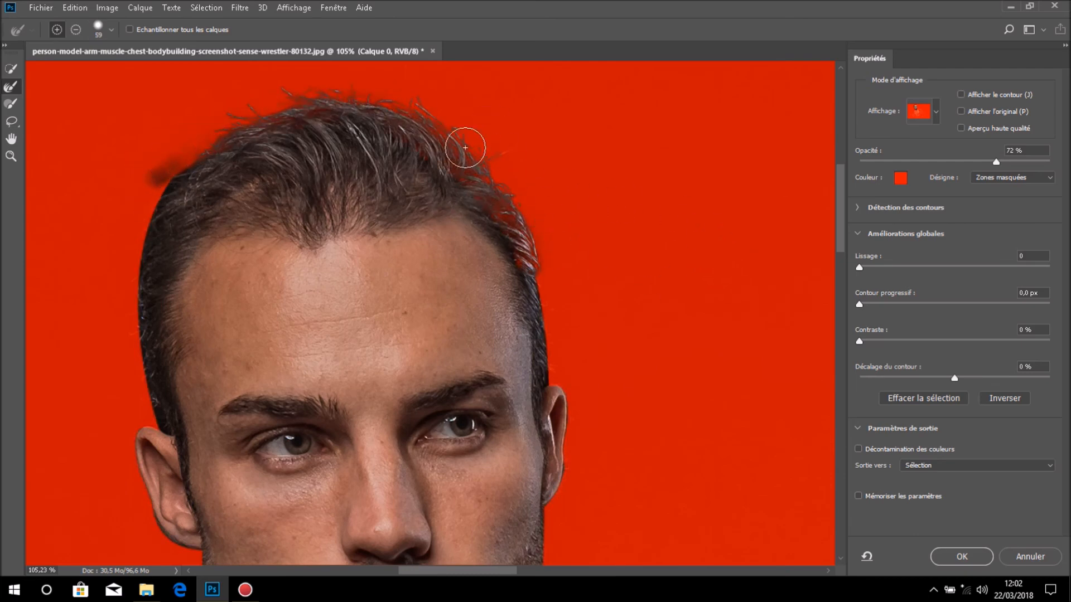
pyautogui.moveTo(509, 181)
pyautogui.mouseDown()
pyautogui.moveTo(470, 133)
pyautogui.moveTo(301, 104)
pyautogui.moveTo(166, 159)
pyautogui.mouseUp()
pyautogui.click(863, 429)
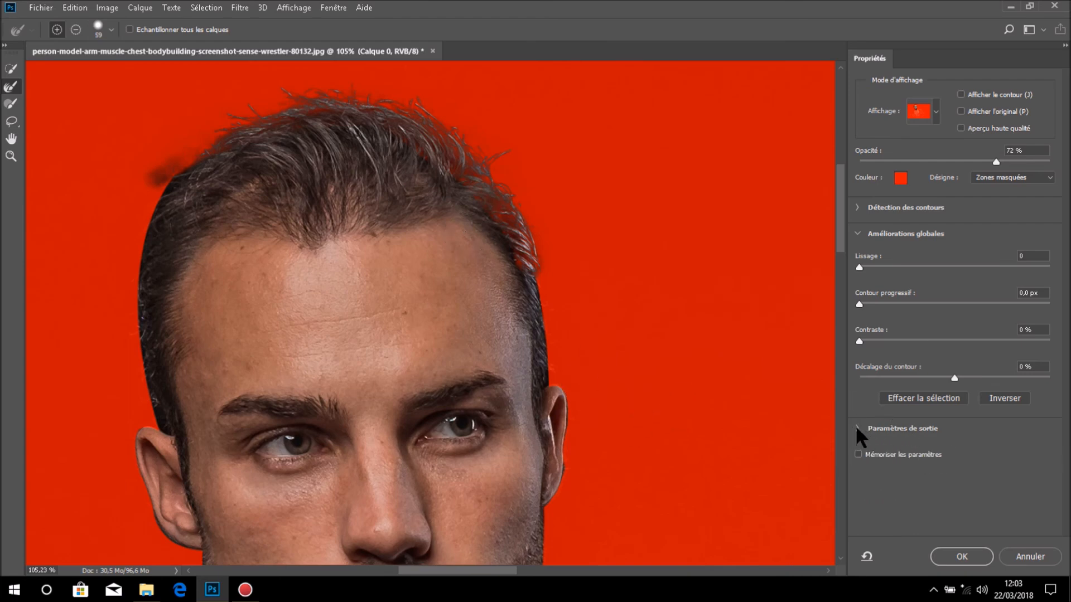
pyautogui.click(859, 430)
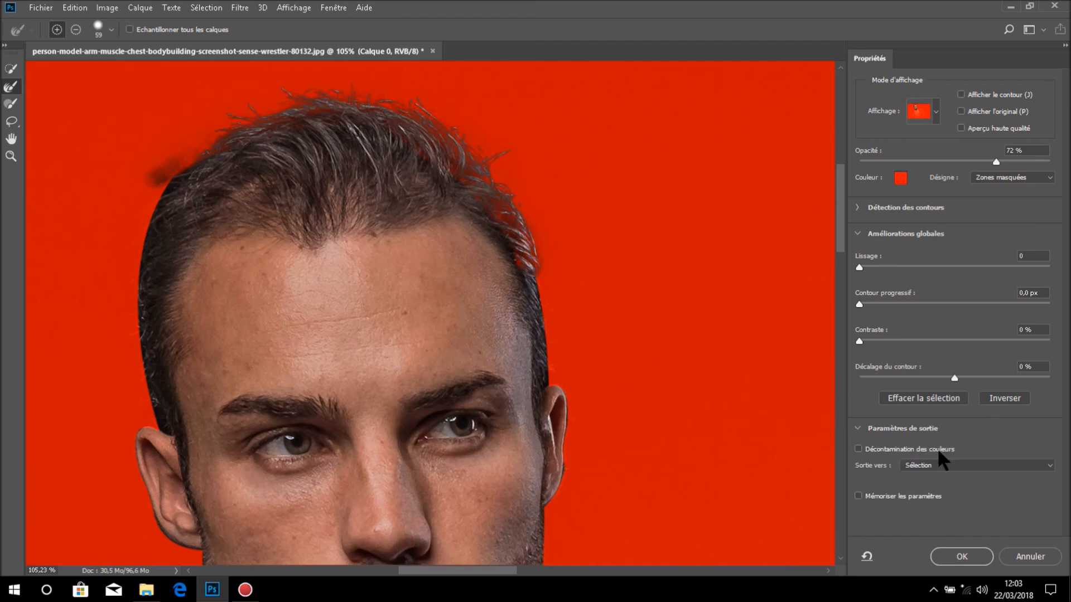
# - Output the refined head selection to a new layer with a layer mask
pyautogui.click(1050, 465)
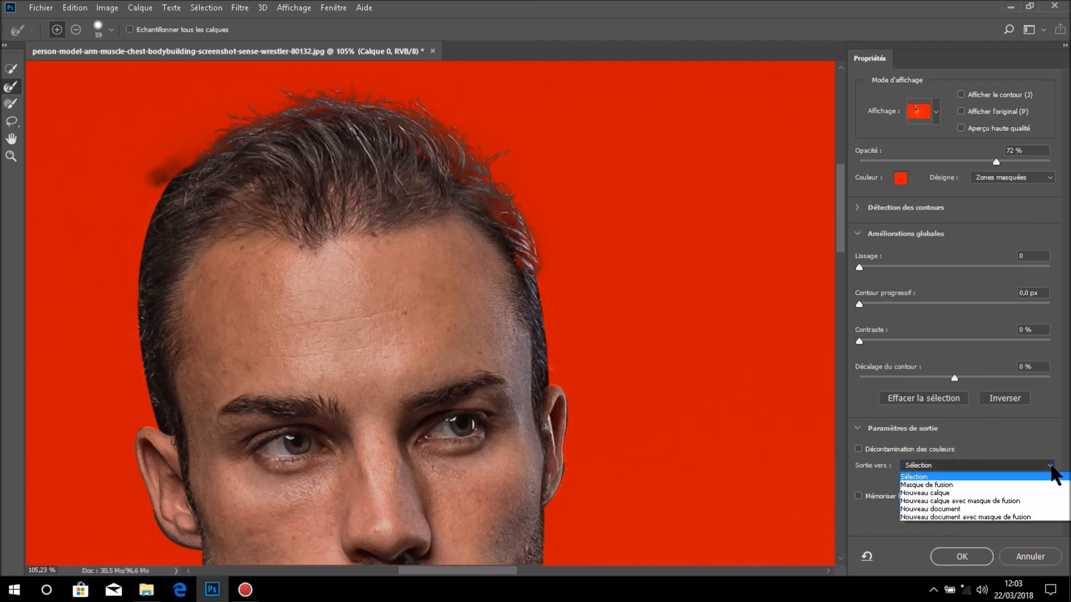
pyautogui.click(1001, 502)
pyautogui.click(967, 556)
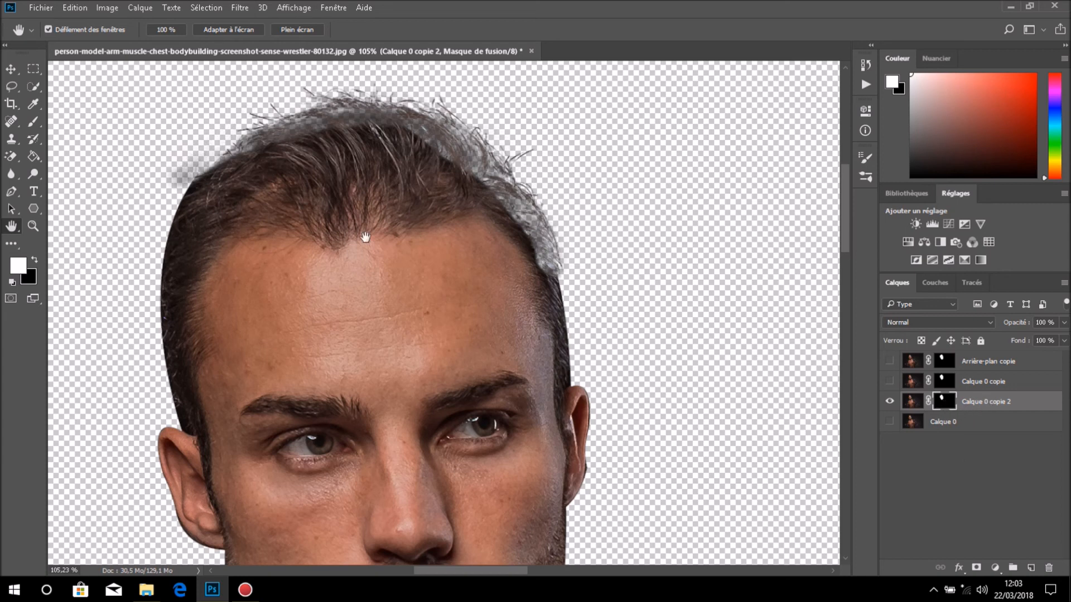
# - Paint white on the Calque 0 copie 2 mask with a soft 122-pixel brush to restore the semi-transparent hair along the top
pyautogui.click(30, 123)
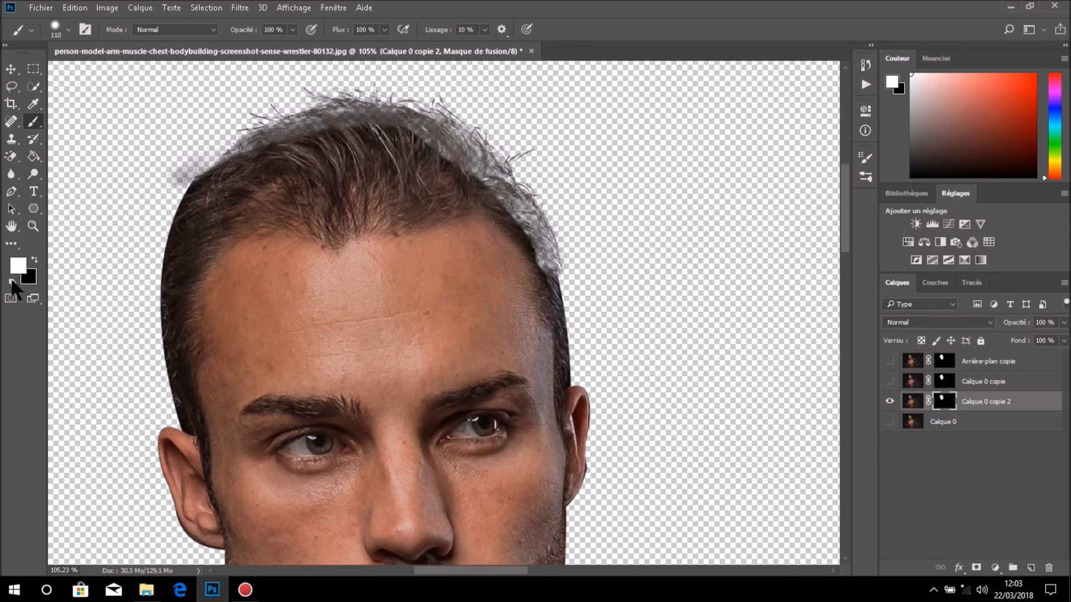
pyautogui.click(34, 259)
pyautogui.click(34, 259)
pyautogui.keyDown('alt'); pyautogui.rightClick(475, 229); pyautogui.keyUp('alt')
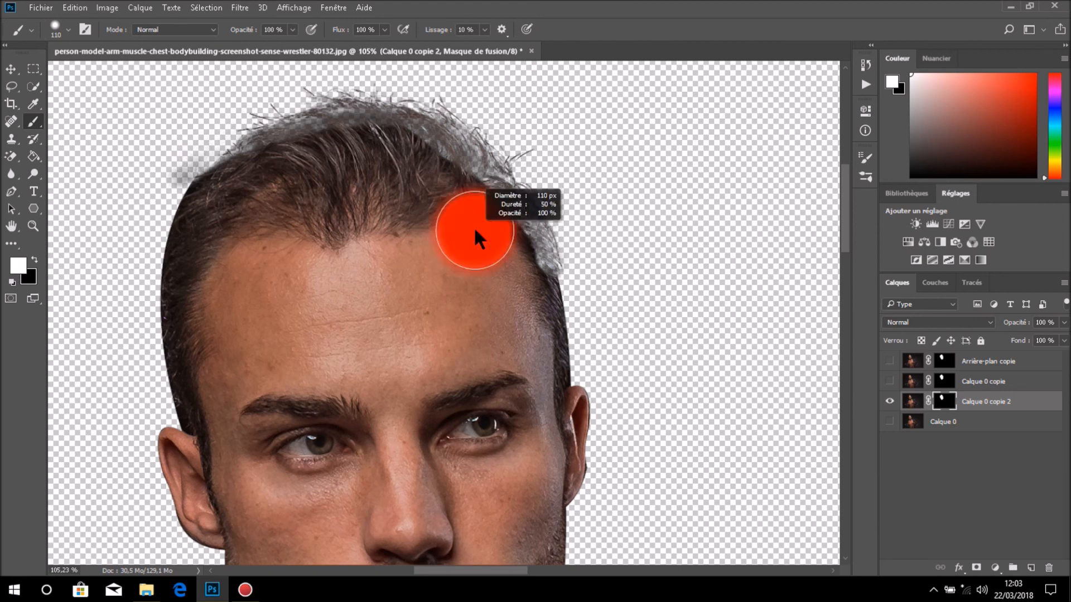
pyautogui.moveTo(475, 230)
pyautogui.mouseDown()
pyautogui.moveTo(511, 254)
pyautogui.moveTo(414, 158)
pyautogui.moveTo(372, 149)
pyautogui.moveTo(297, 165)
pyautogui.moveTo(256, 193)
pyautogui.moveTo(286, 168)
pyautogui.moveTo(381, 154)
pyautogui.moveTo(466, 193)
pyautogui.moveTo(429, 161)
pyautogui.moveTo(485, 215)
pyautogui.moveTo(513, 285)
pyautogui.moveTo(453, 191)
pyautogui.moveTo(427, 172)
pyautogui.moveTo(324, 158)
pyautogui.moveTo(351, 144)
pyautogui.moveTo(233, 198)
pyautogui.moveTo(408, 181)
pyautogui.moveTo(451, 204)
pyautogui.moveTo(511, 268)
pyautogui.mouseUp()
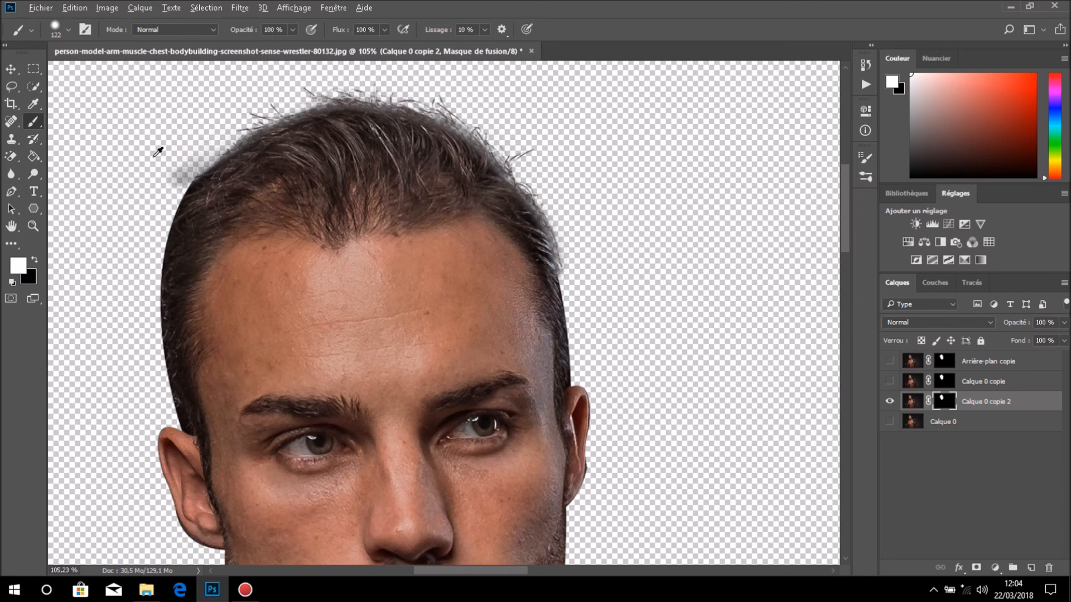
# - Harden the 122-pixel brush tip and paint black on the mask to erase the leftover haze beside the hair
pyautogui.moveTo(152, 154)
pyautogui.mouseDown()
pyautogui.moveTo(151, 81)
pyautogui.moveTo(132, 350)
pyautogui.mouseUp()
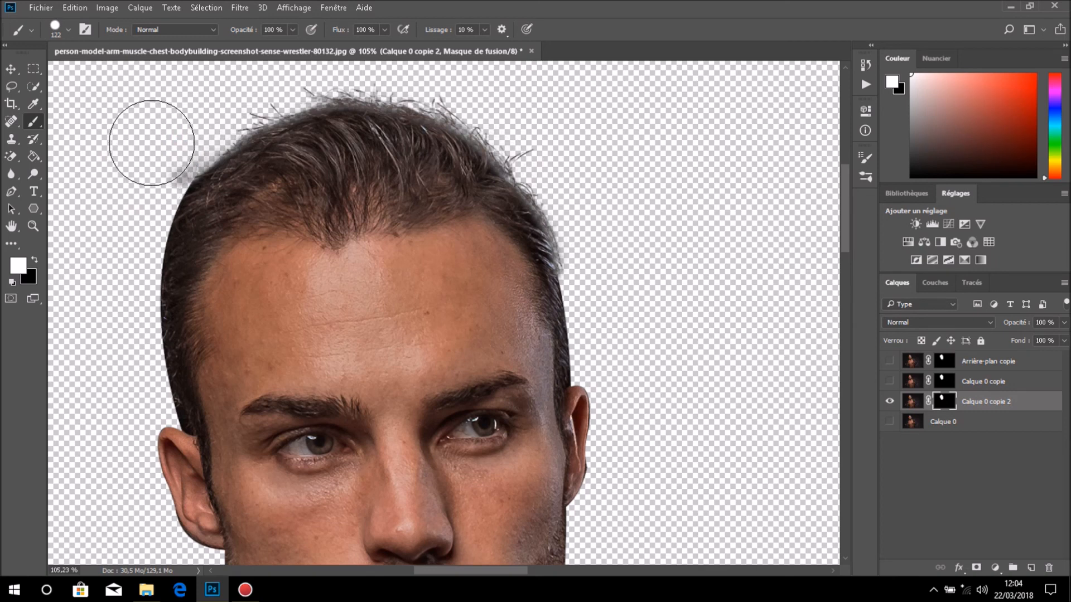
pyautogui.press('x')
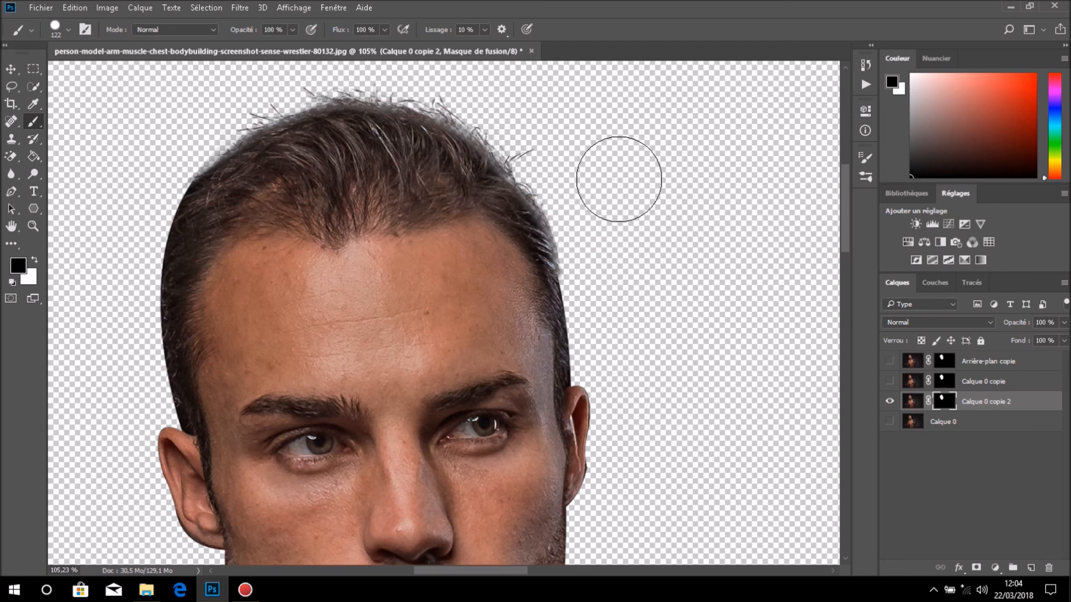
# - Fit the whole image in view and toggle the visibility of Calque 0 copie 2 to compare its cutout with Arrière-plan copie
pyautogui.scroll(-2, 630, 179)
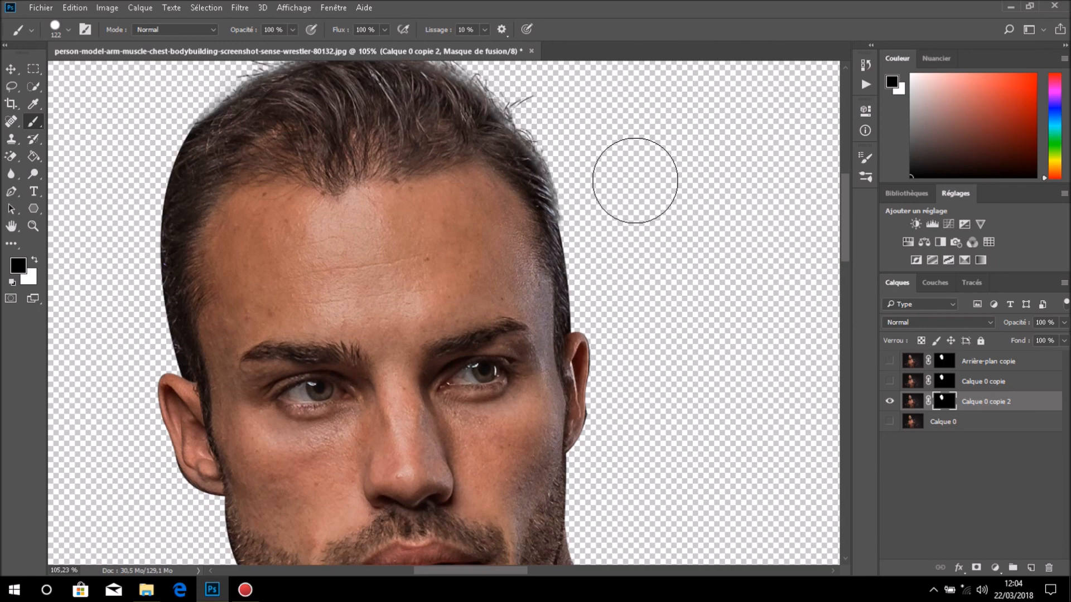
pyautogui.scroll(-3, 634, 180)
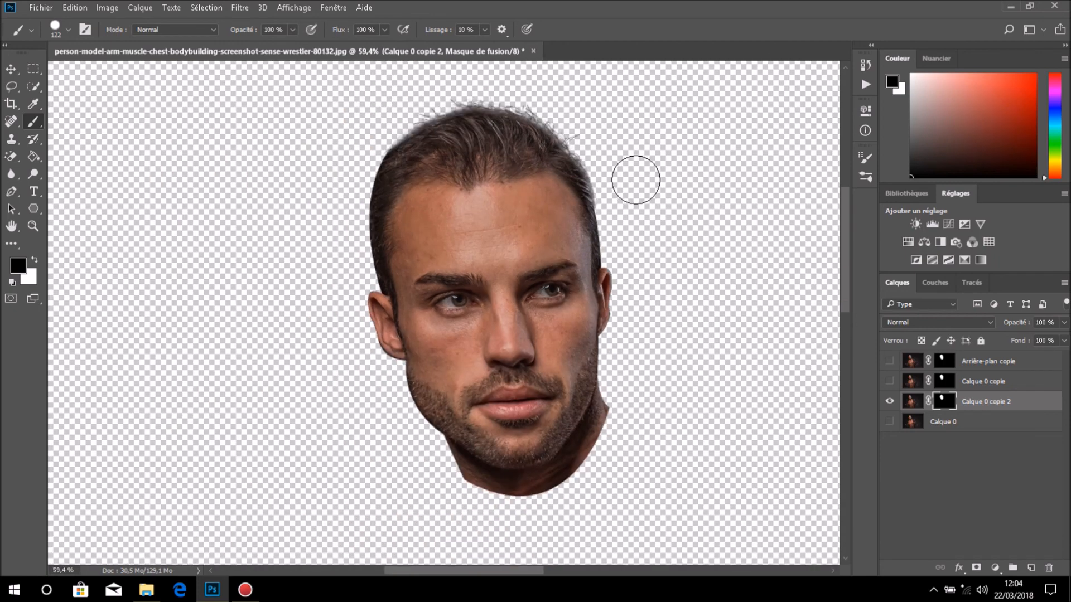
pyautogui.doubleClick(11, 227)
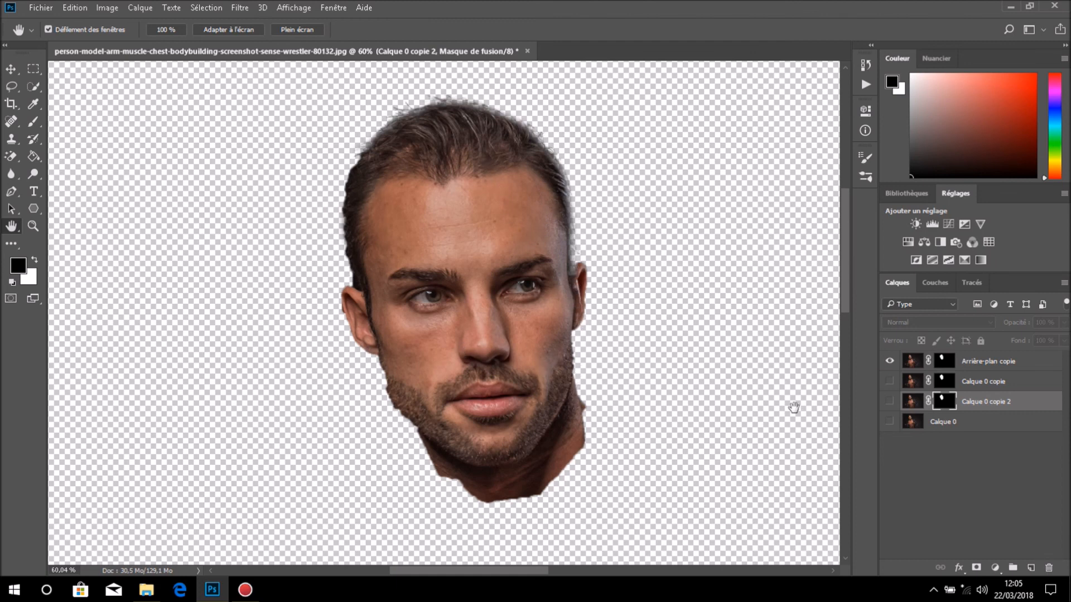
pyautogui.click(889, 401)
pyautogui.click(890, 401)
pyautogui.click(890, 402)
pyautogui.click(891, 402)
pyautogui.click(890, 402)
pyautogui.click(890, 402)
pyautogui.click(890, 402)
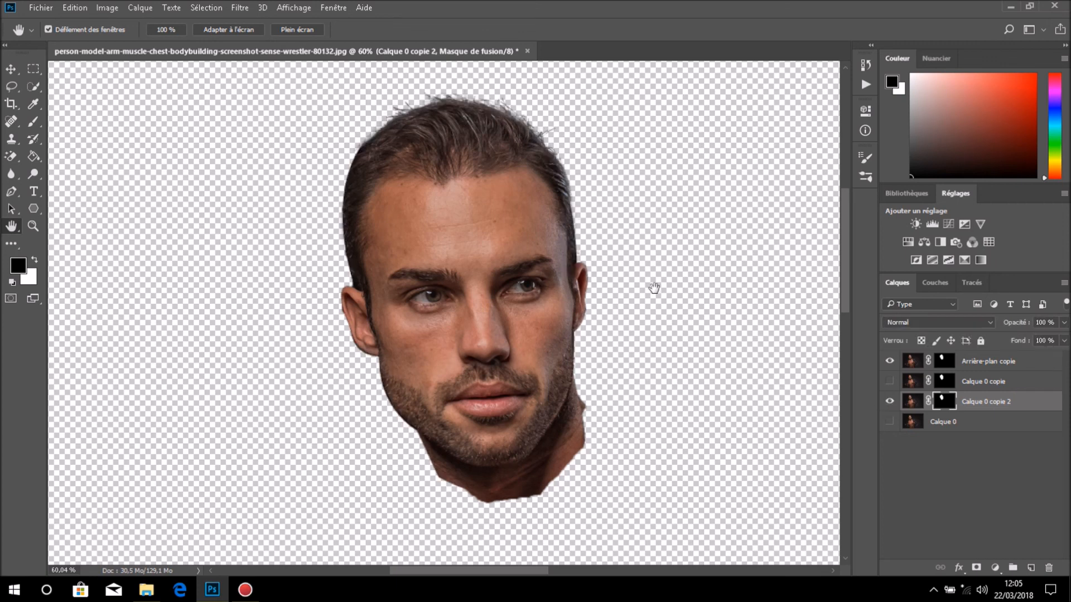